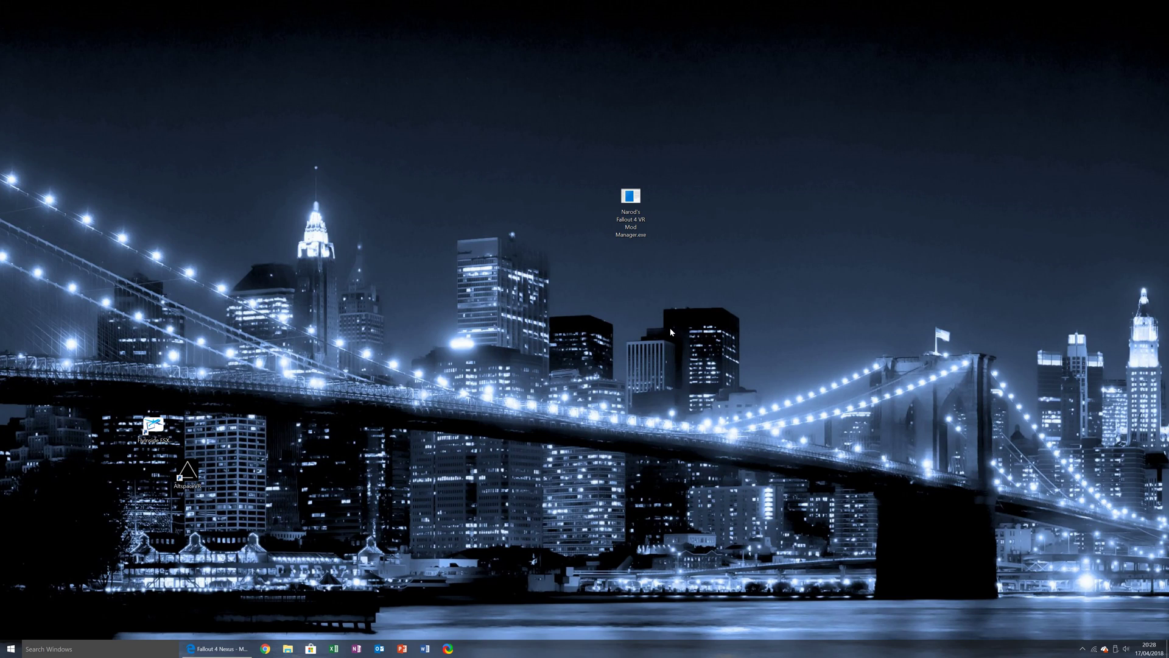
Start Narod's Fallout 4 VR Mod Manager, accept the Fallout 4 VR install location on drive D, and continue to the main screen.
{"action": "double_click", "coordinate": [631, 201]}
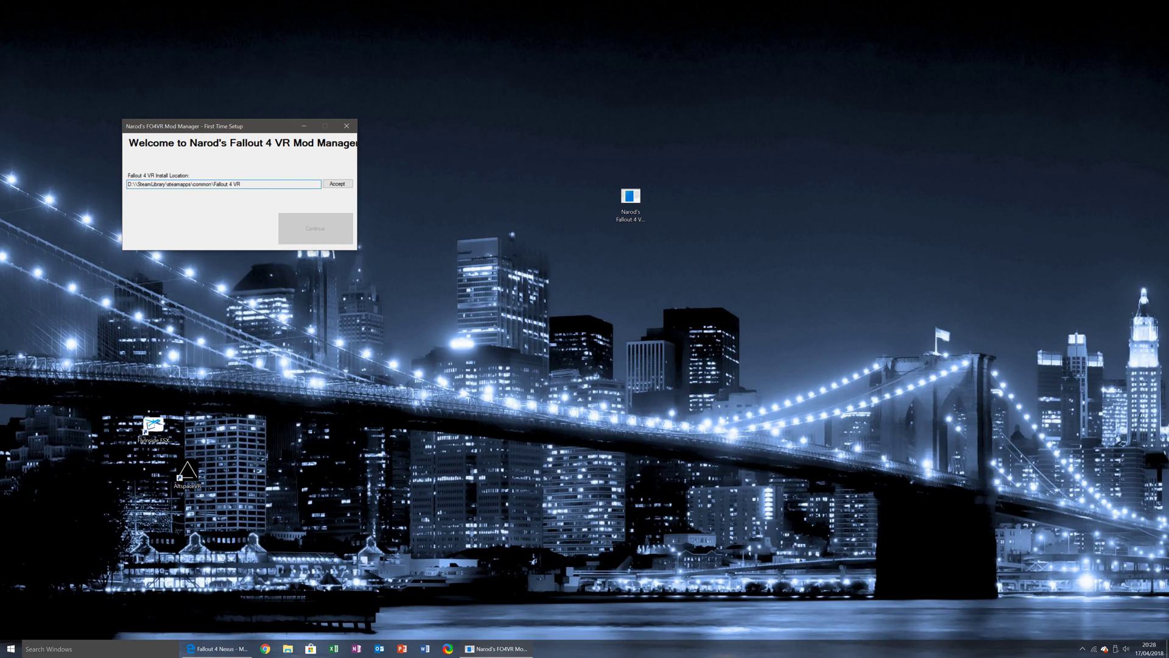
{"action": "left_click_drag", "start_coordinate": [128, 184], "coordinate": [243, 184]}
{"action": "left_click", "coordinate": [273, 184]}
{"action": "left_click", "coordinate": [337, 184]}
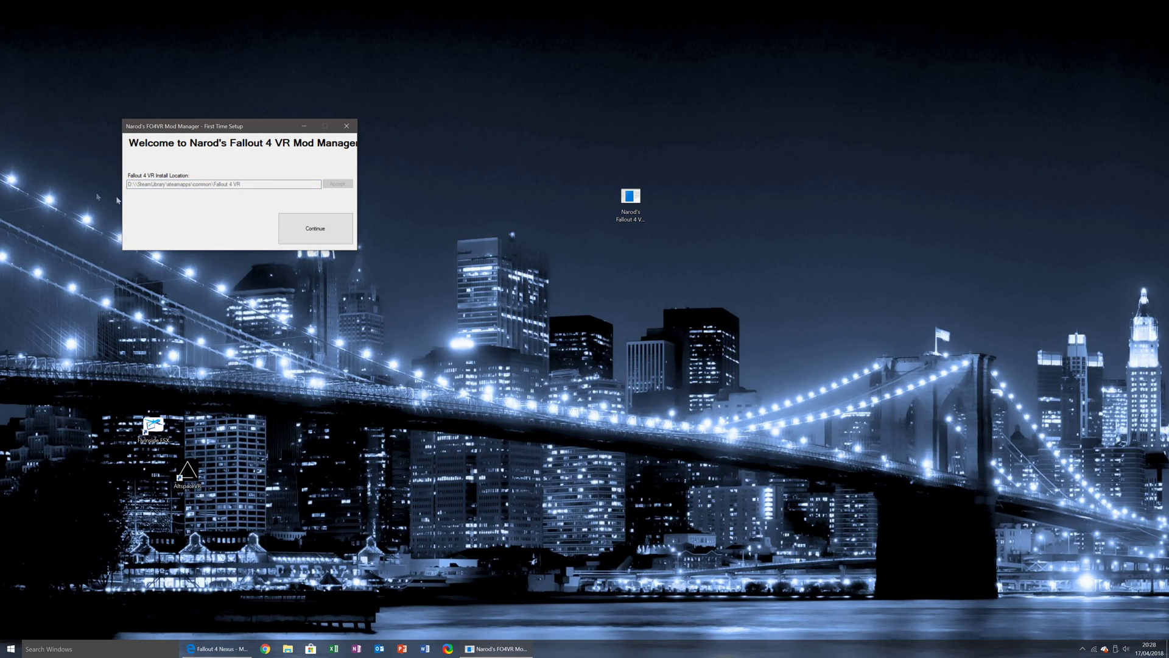
{"action": "left_click", "coordinate": [315, 229]}
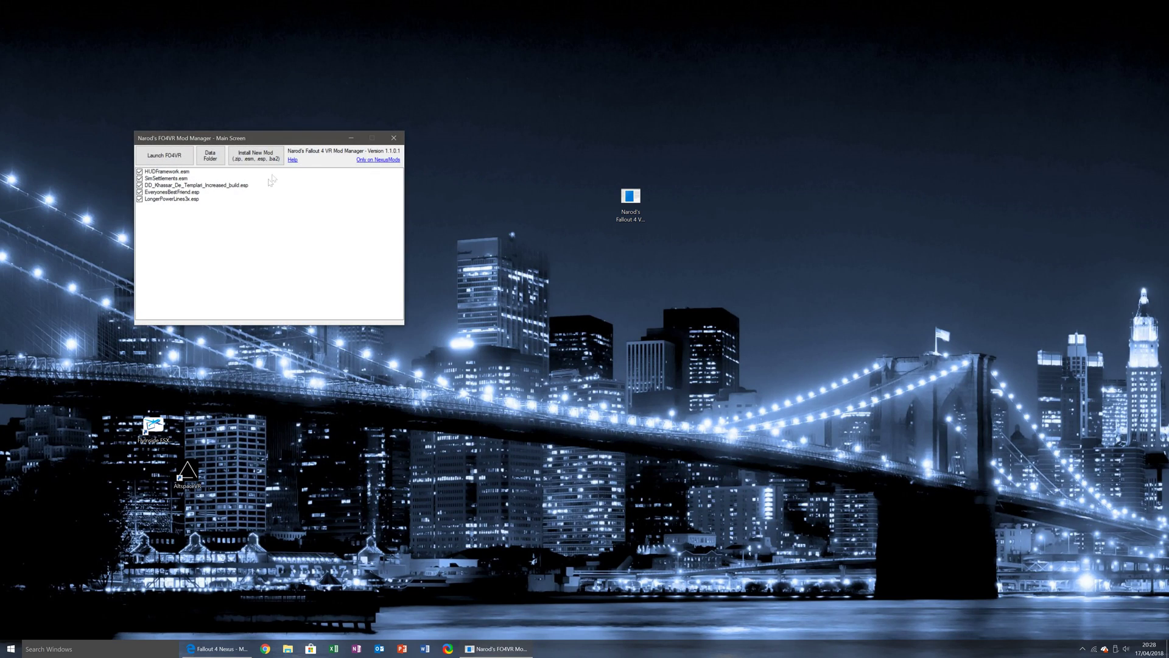
{"action": "left_click_drag", "start_coordinate": [271, 140], "coordinate": [473, 208]}
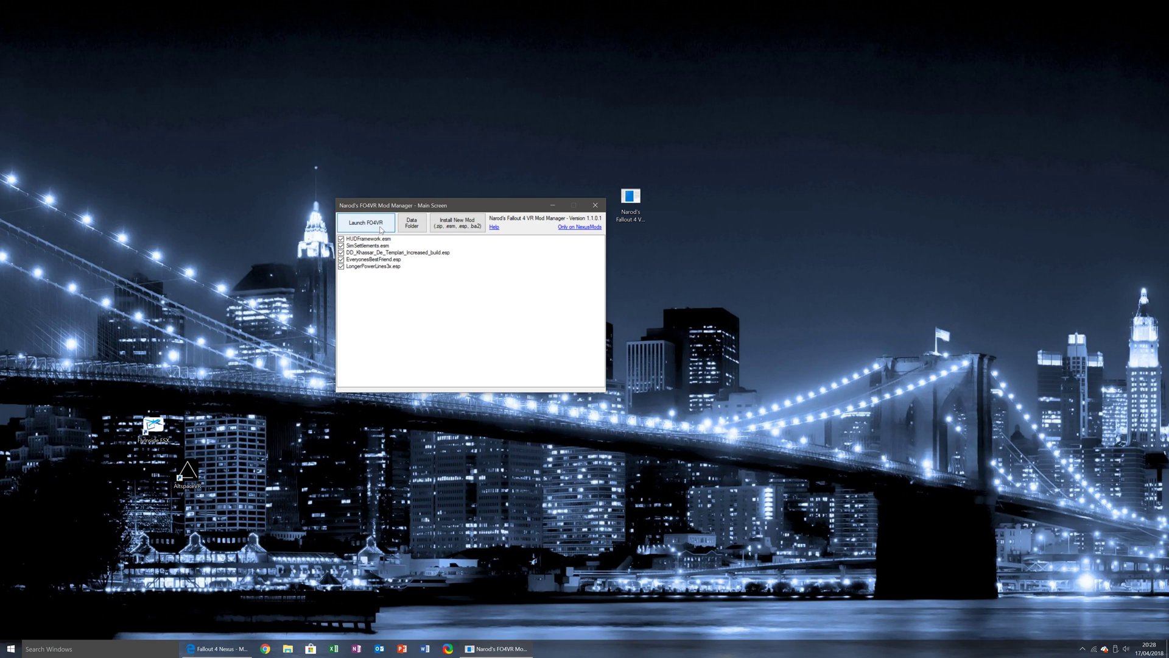
View the game's Data folder and read the mod manager's help on both installing and enabling mods.
{"action": "left_click", "coordinate": [414, 223]}
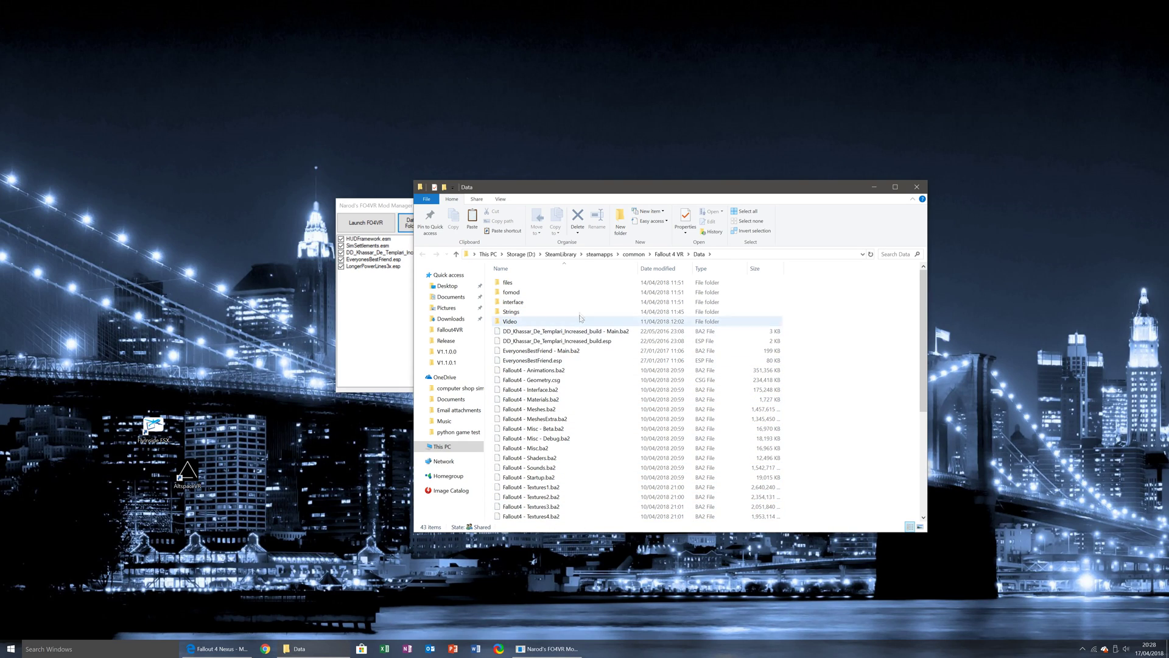
{"action": "left_click", "coordinate": [916, 187]}
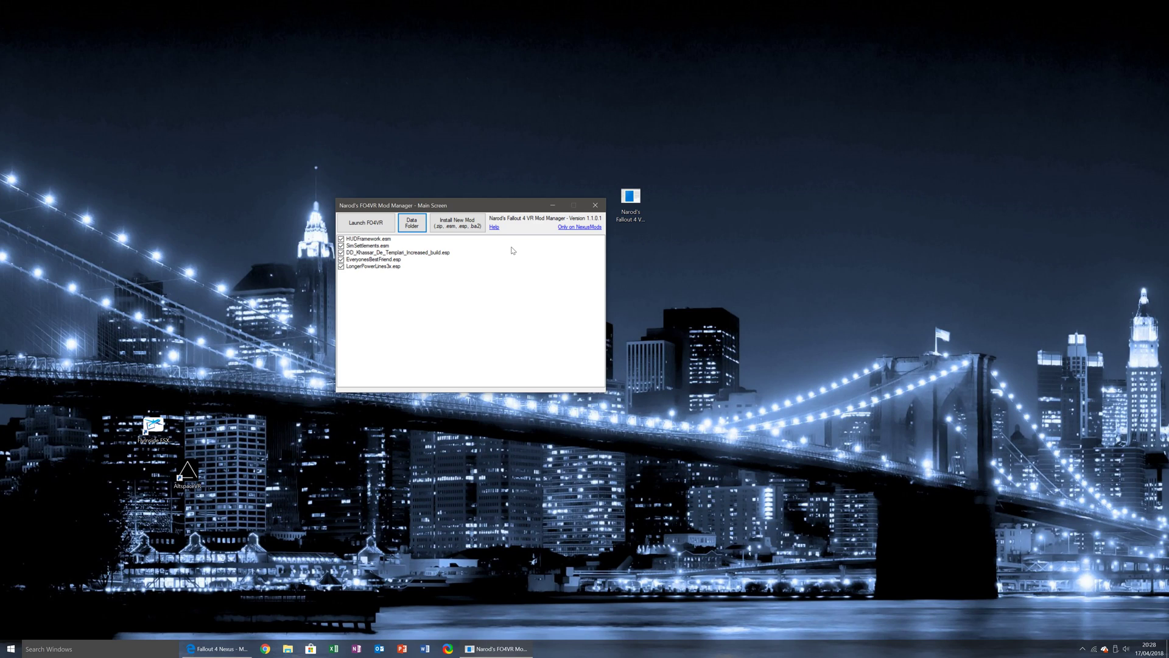
{"action": "left_click", "coordinate": [495, 228]}
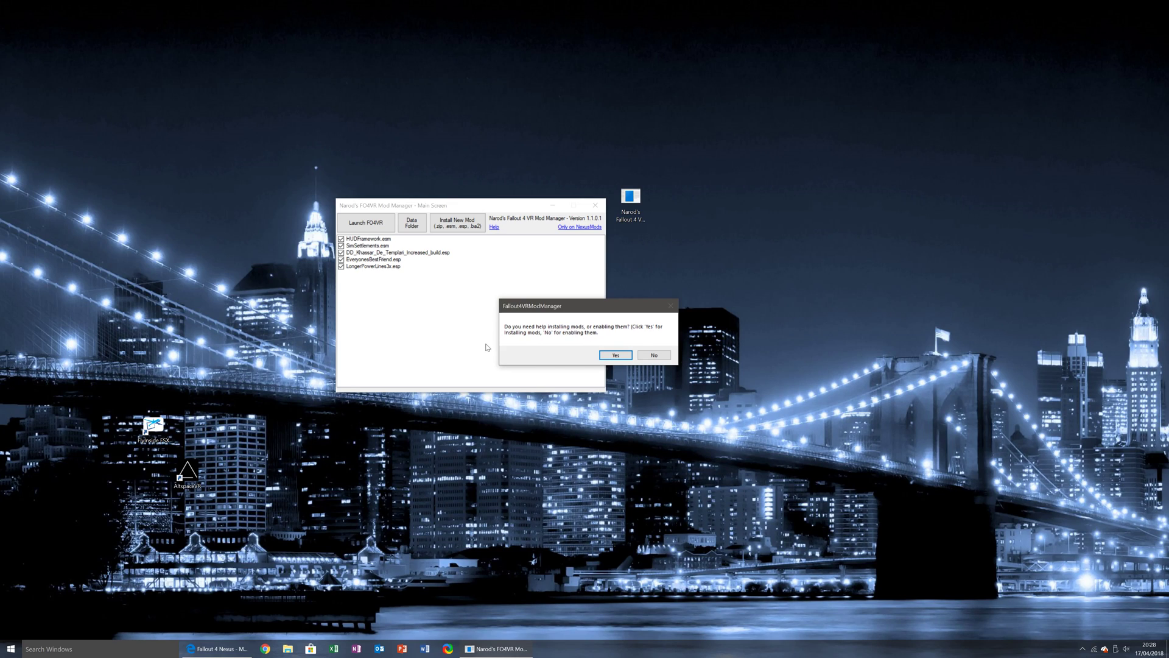
{"action": "left_click", "coordinate": [612, 356]}
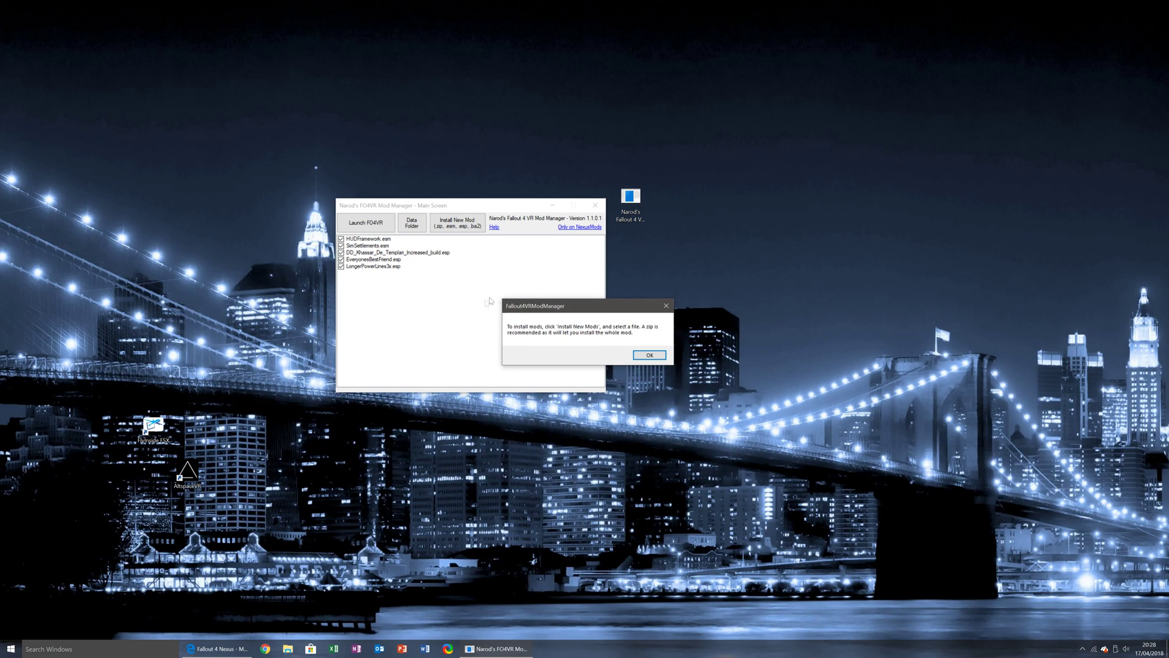
{"action": "left_click", "coordinate": [649, 356]}
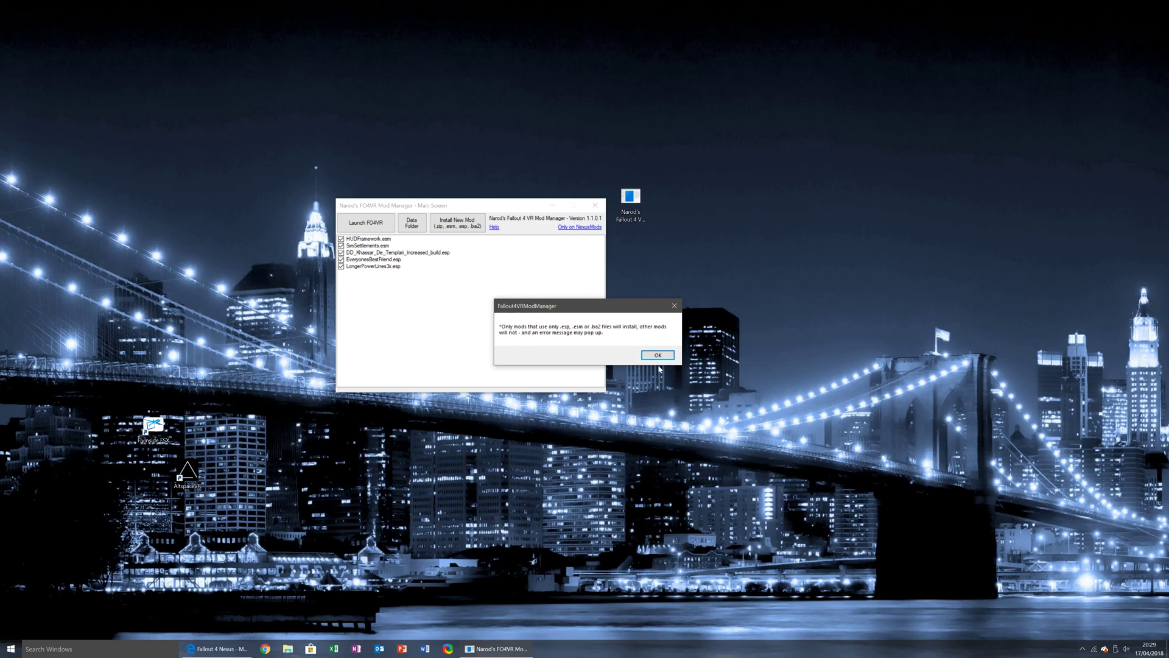
{"action": "left_click", "coordinate": [658, 356]}
{"action": "left_click", "coordinate": [497, 228]}
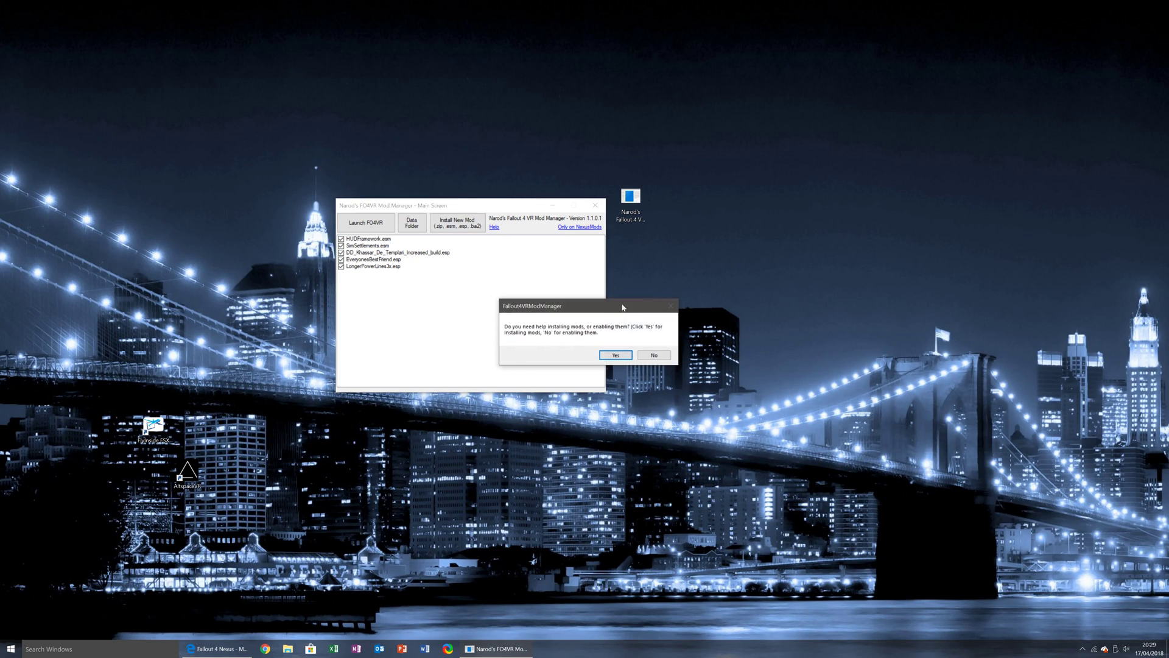
{"action": "left_click", "coordinate": [655, 354]}
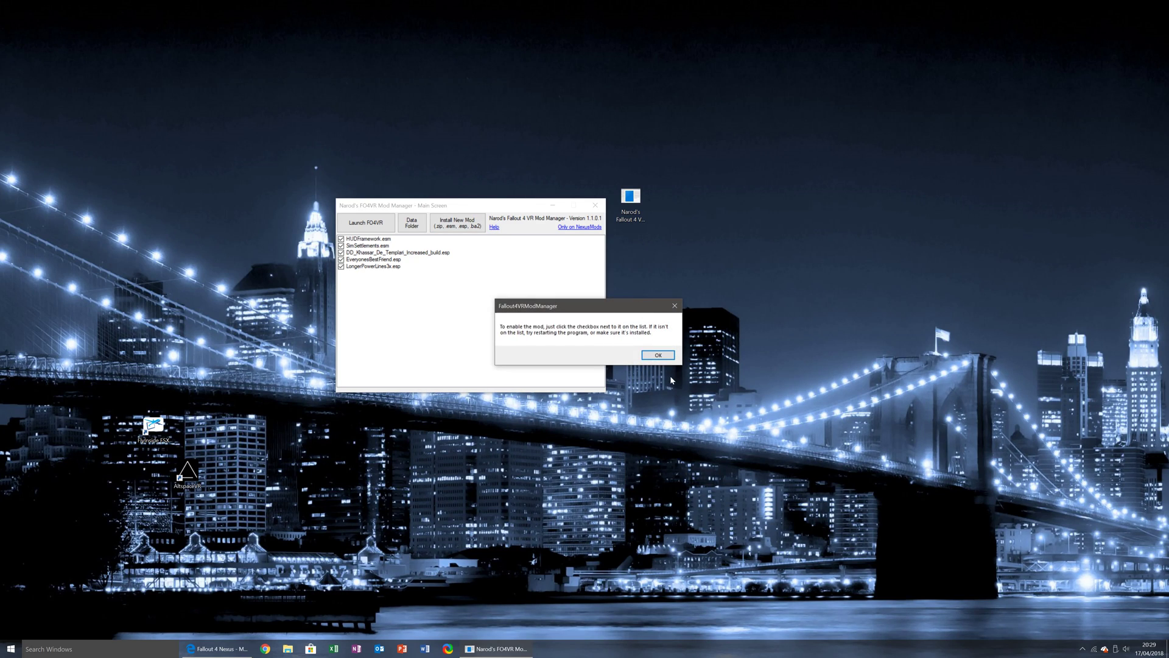
{"action": "left_click", "coordinate": [657, 355]}
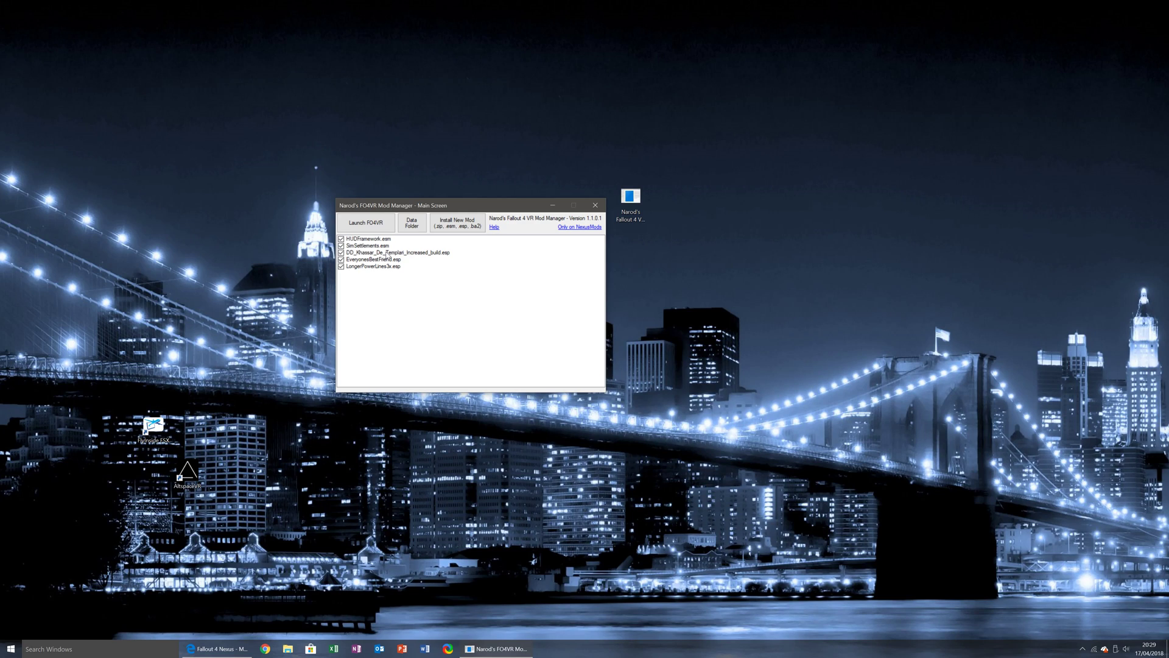
Remove DD_Khassar_De_Templari_Increased_build.esp from the mod manager's list of mods.
{"action": "left_click", "coordinate": [376, 254]}
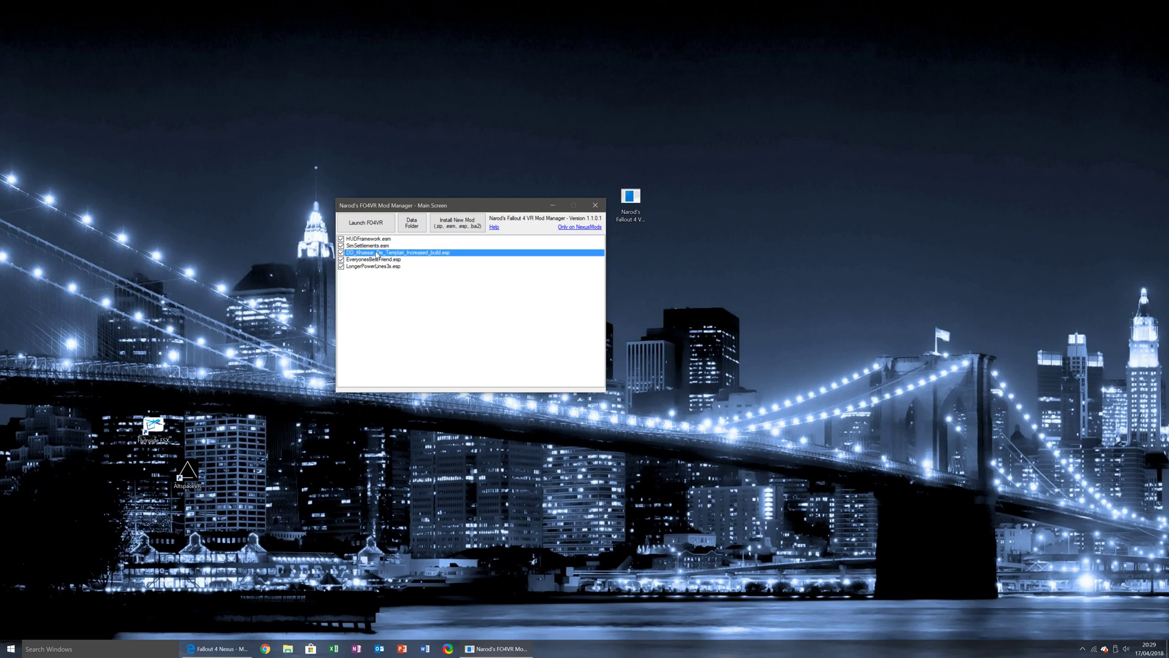
{"action": "right_click", "coordinate": [376, 254]}
{"action": "left_click", "coordinate": [393, 261]}
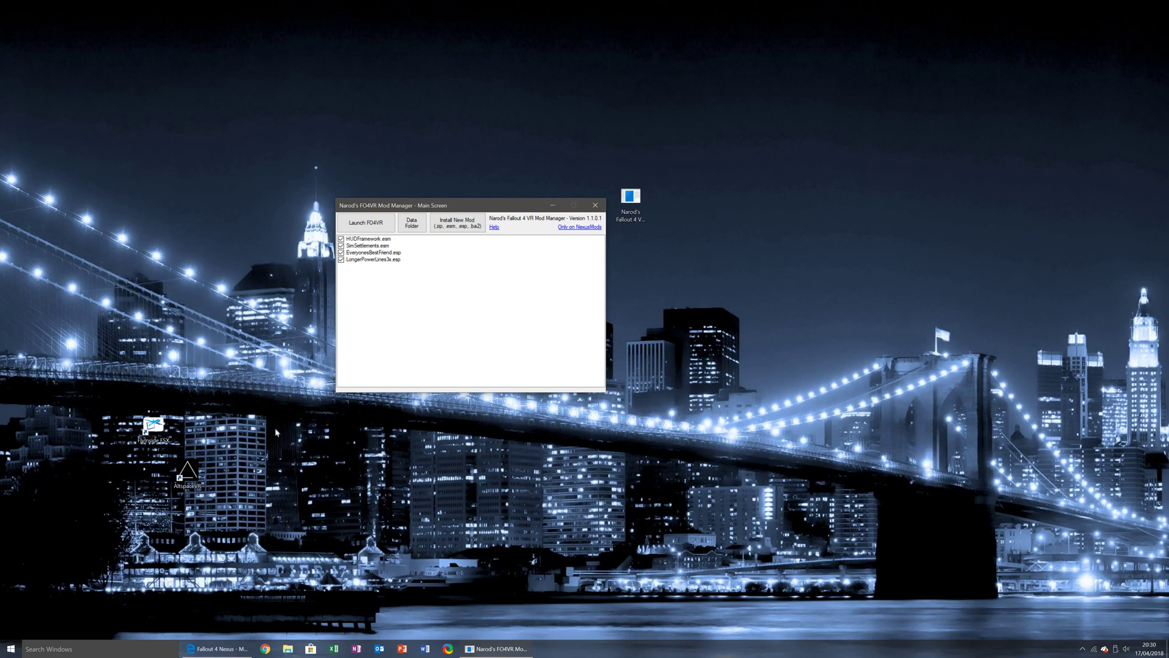
Switch to the browser and look through the all-time popular Fallout 4 mods on Nexus Mods.
{"action": "left_click", "coordinate": [225, 648]}
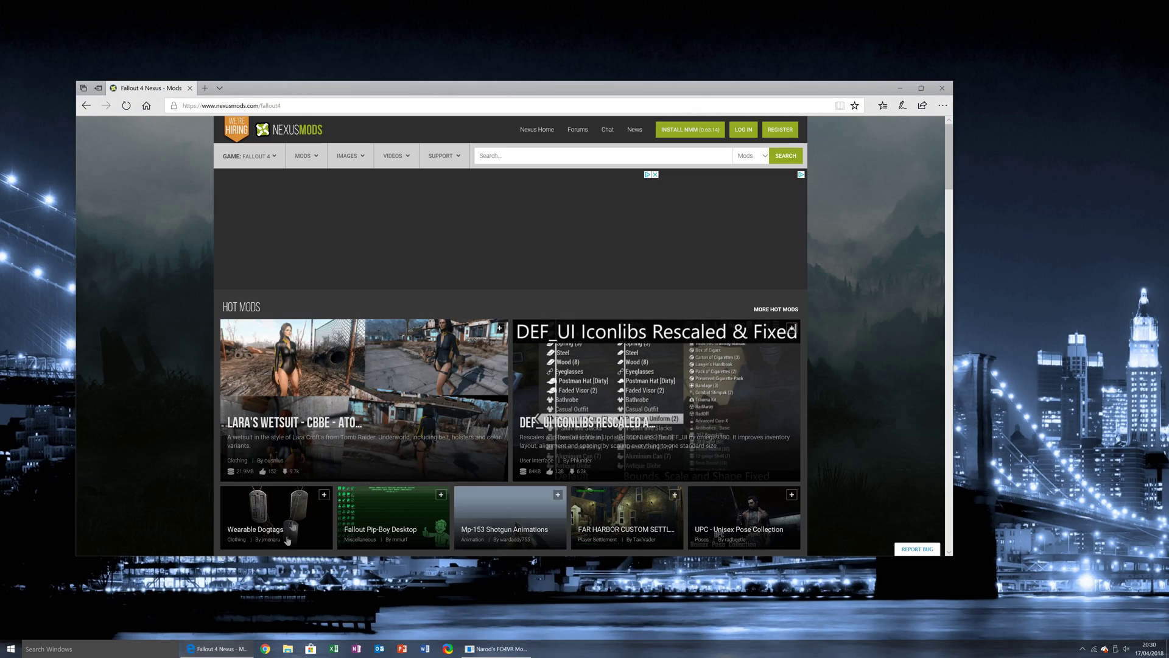
{"action": "scroll", "coordinate": [468, 338], "scroll_direction": "down", "scroll_amount": 5}
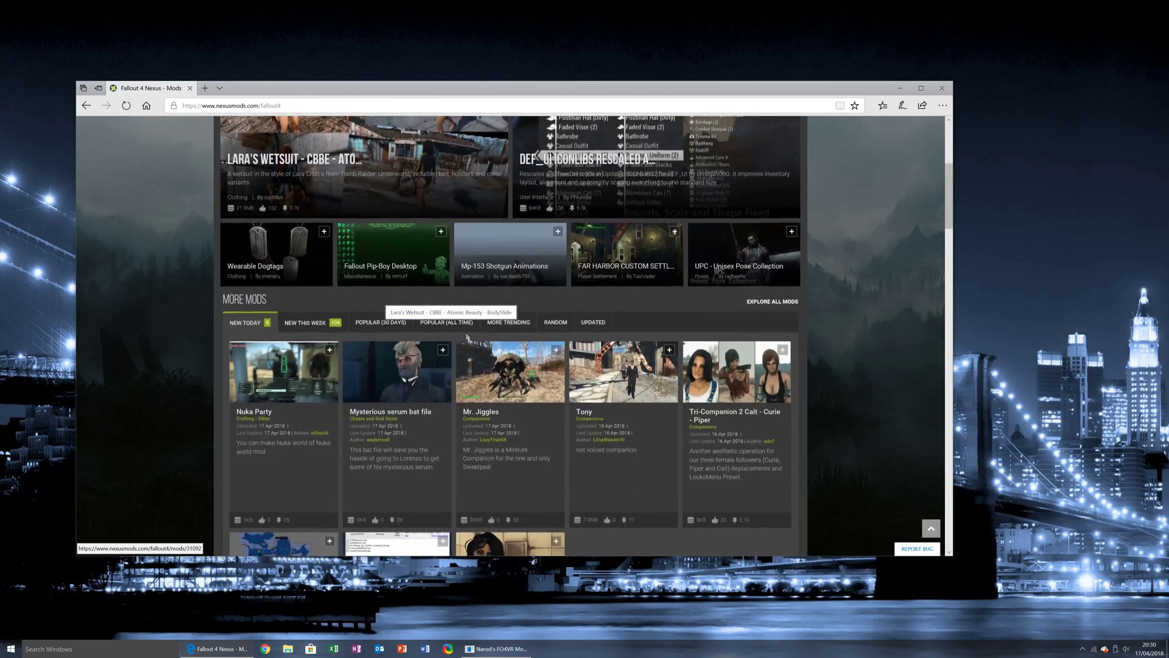
{"action": "scroll", "coordinate": [468, 338], "scroll_direction": "down", "scroll_amount": 2}
{"action": "left_click", "coordinate": [460, 193]}
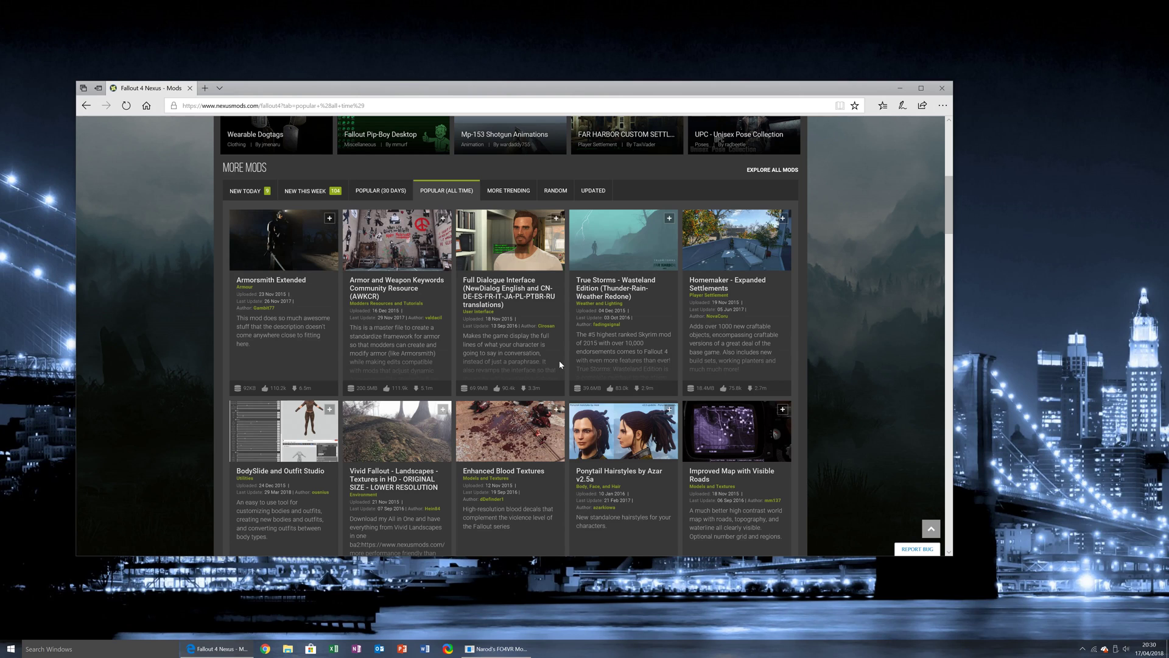
{"action": "scroll", "coordinate": [481, 461], "scroll_direction": "down", "scroll_amount": 1}
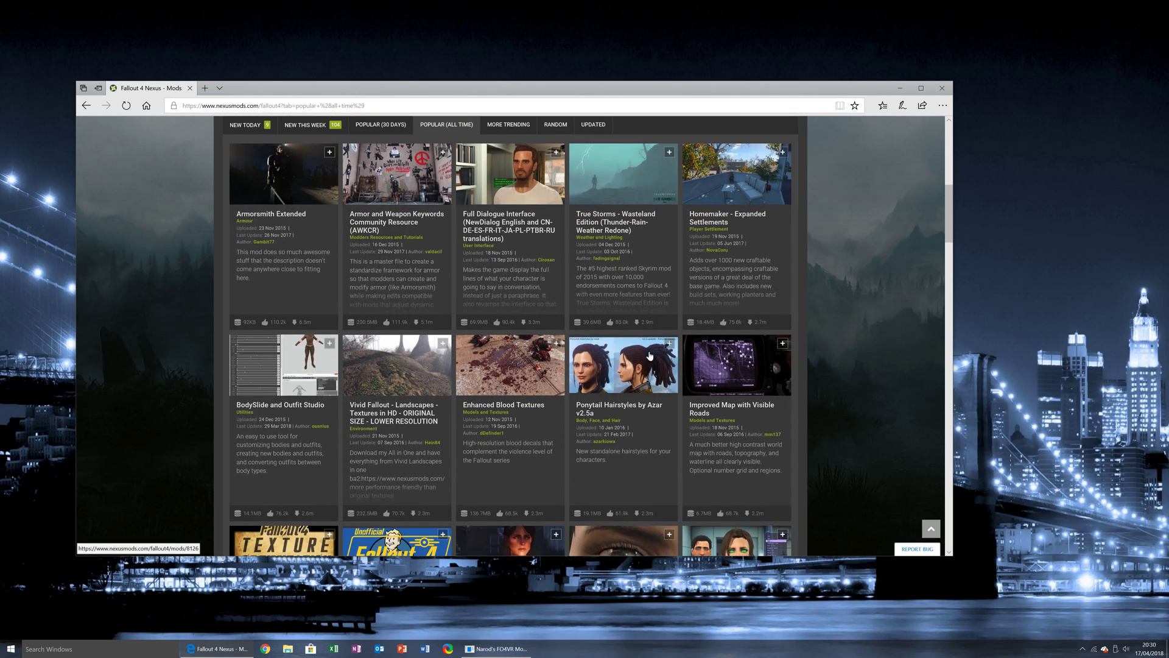
{"action": "scroll", "coordinate": [481, 461], "scroll_direction": "down", "scroll_amount": 2}
{"action": "scroll", "coordinate": [481, 461], "scroll_direction": "down", "scroll_amount": 3}
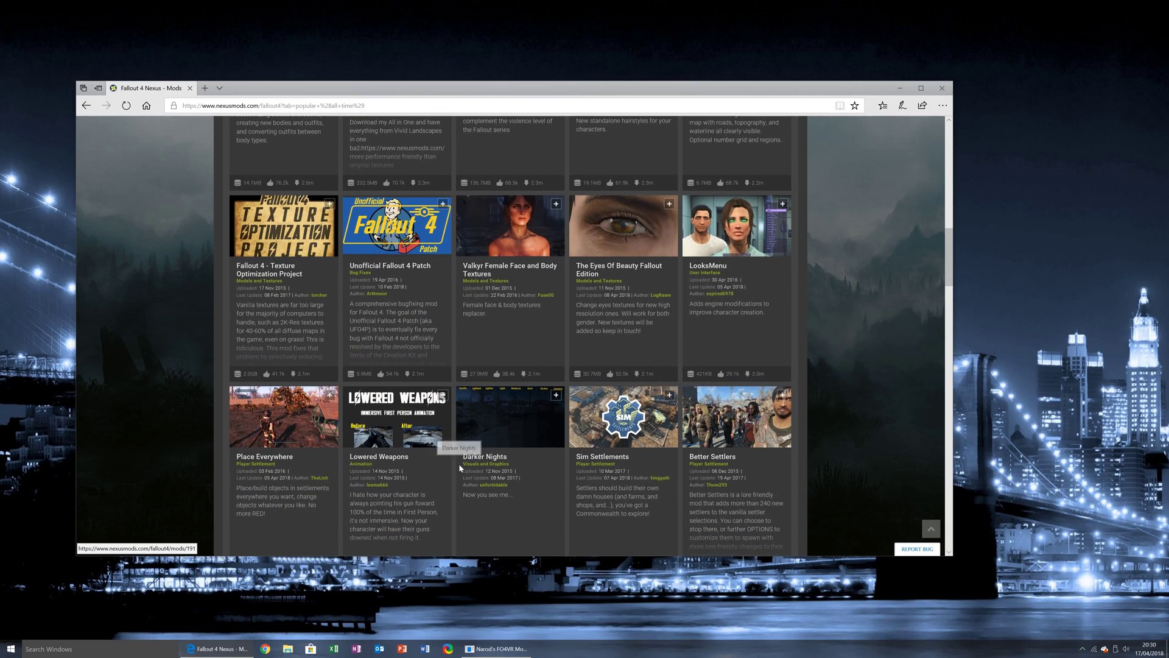
{"action": "scroll", "coordinate": [460, 466], "scroll_direction": "down", "scroll_amount": 2}
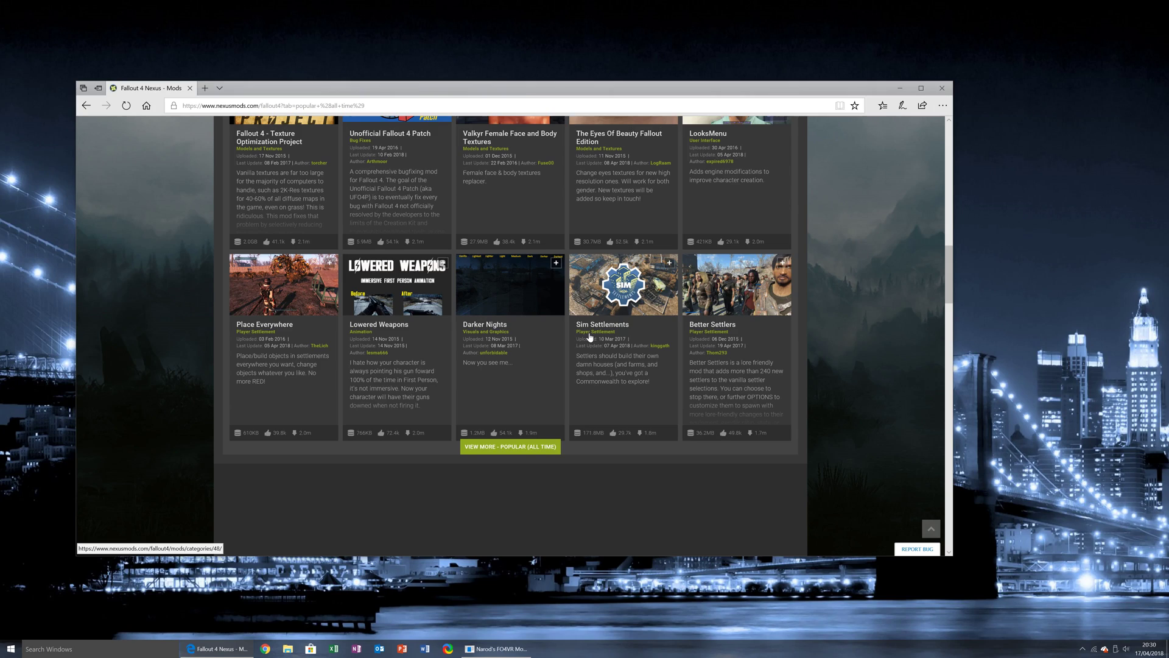
Search the Fallout 4 mods for "increased bui" and open the Increased Build Limit Enhanced 4K page.
{"action": "left_click", "coordinate": [930, 529]}
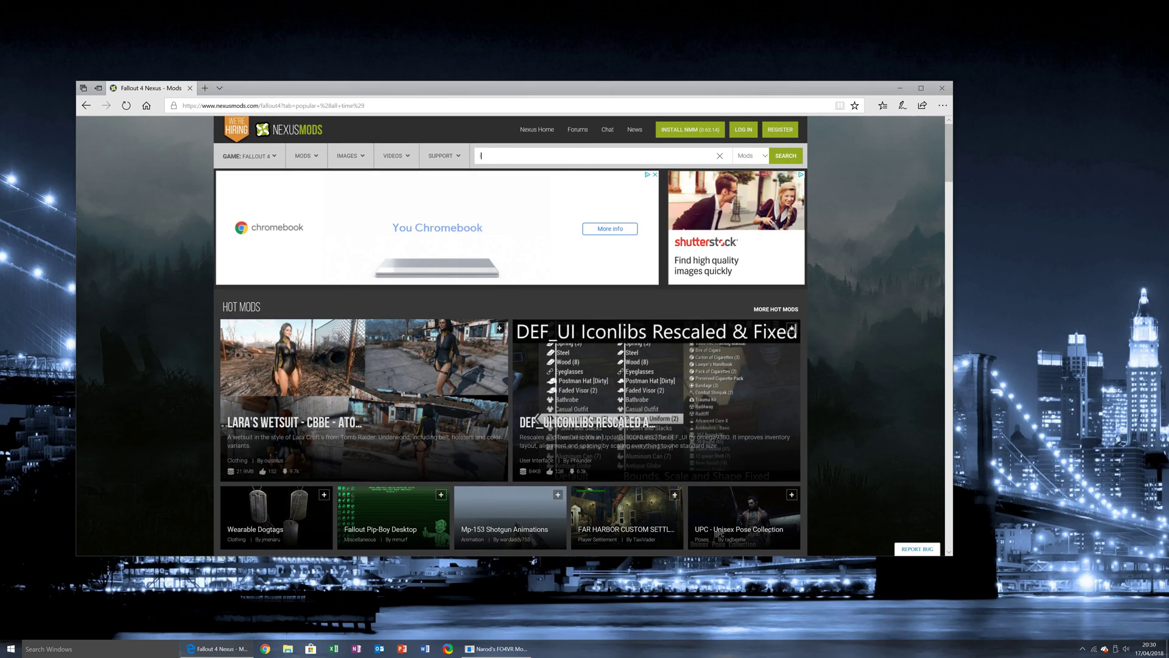
{"action": "type", "text": "increased bui"}
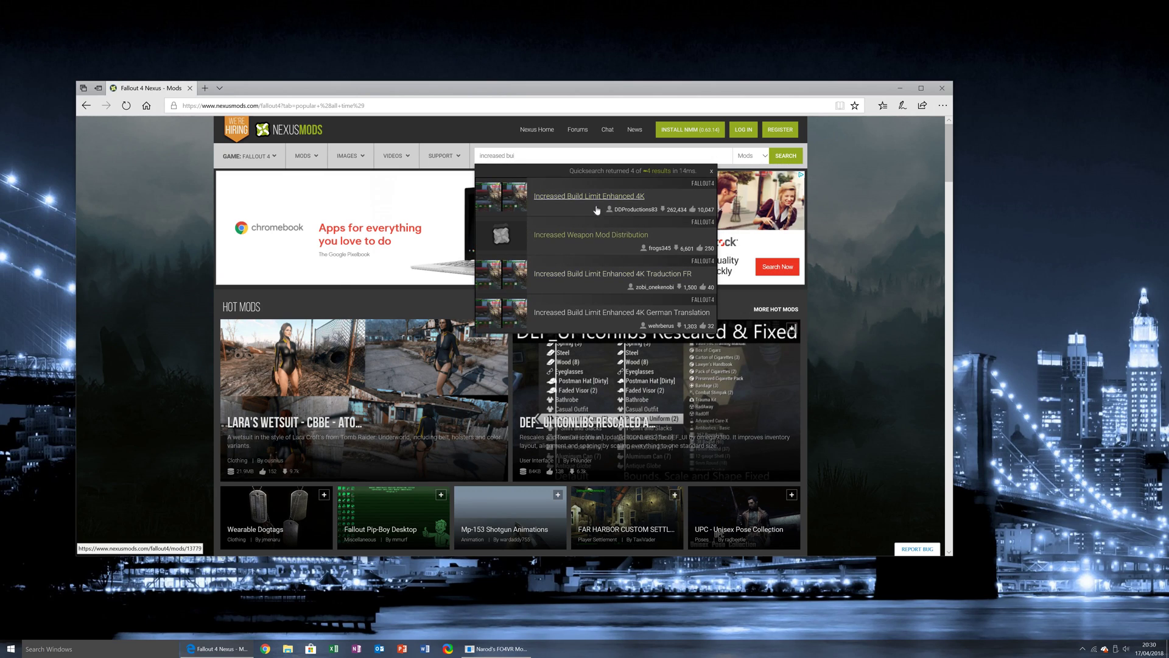
{"action": "left_click", "coordinate": [572, 198]}
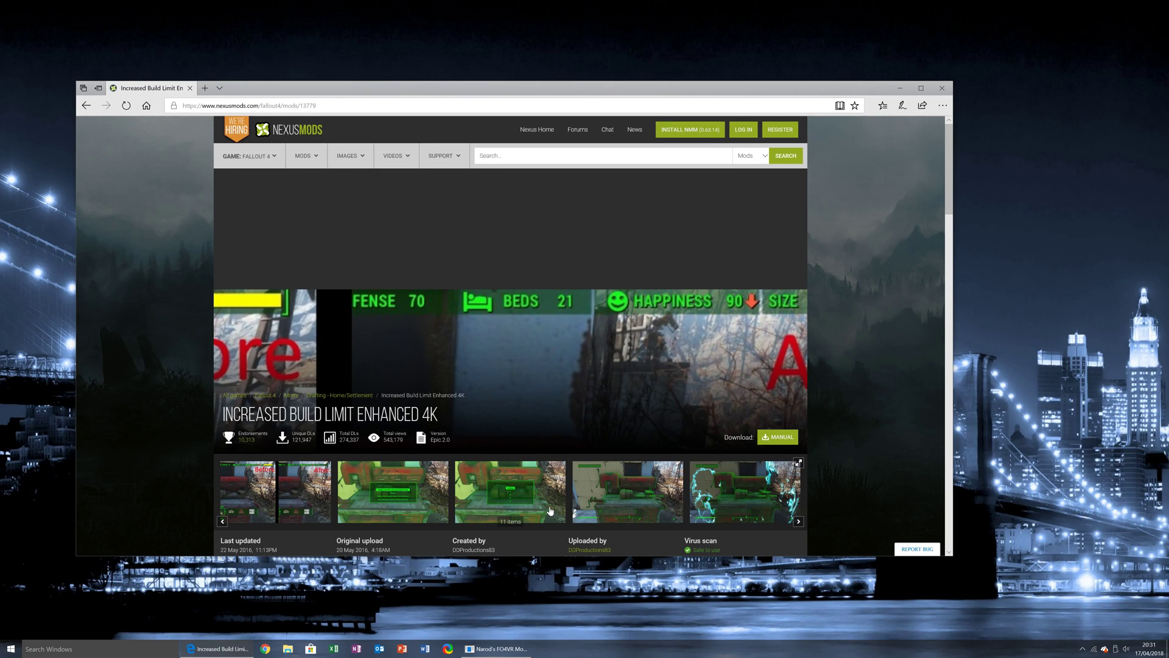
Manually download the main file DD_Is_a_god_All IN One Enhanced Build Limit, save it to the desktop, and close the browser.
{"action": "scroll", "coordinate": [550, 510], "scroll_direction": "down", "scroll_amount": 5}
{"action": "left_click", "coordinate": [277, 351]}
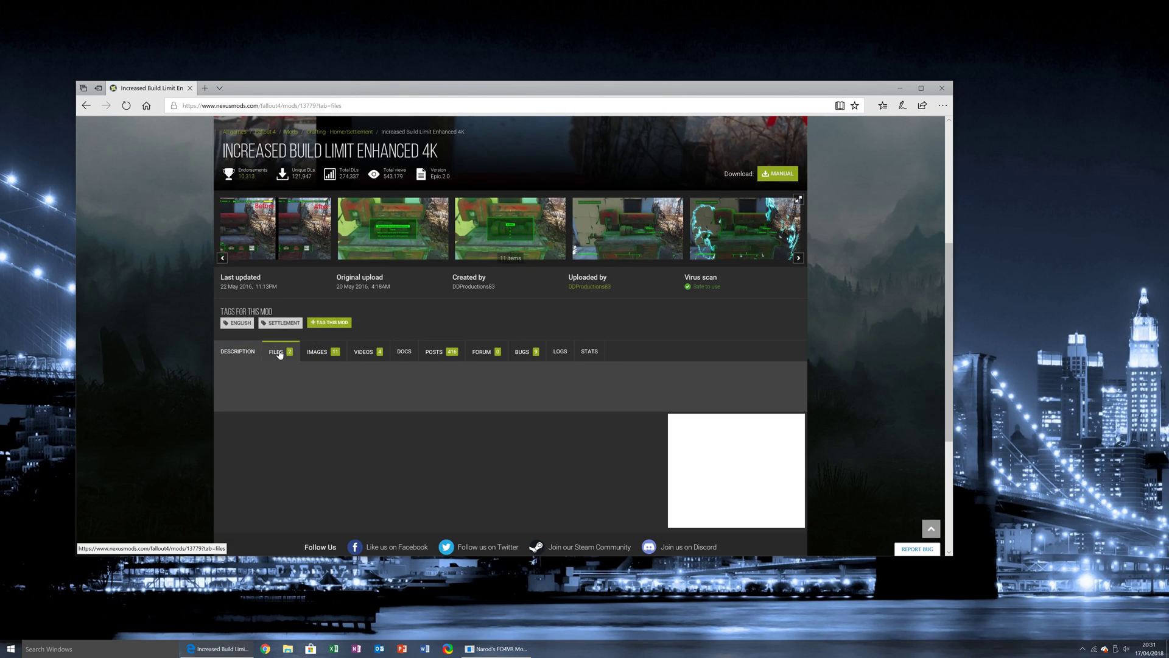
{"action": "scroll", "coordinate": [279, 353], "scroll_direction": "down", "scroll_amount": 1}
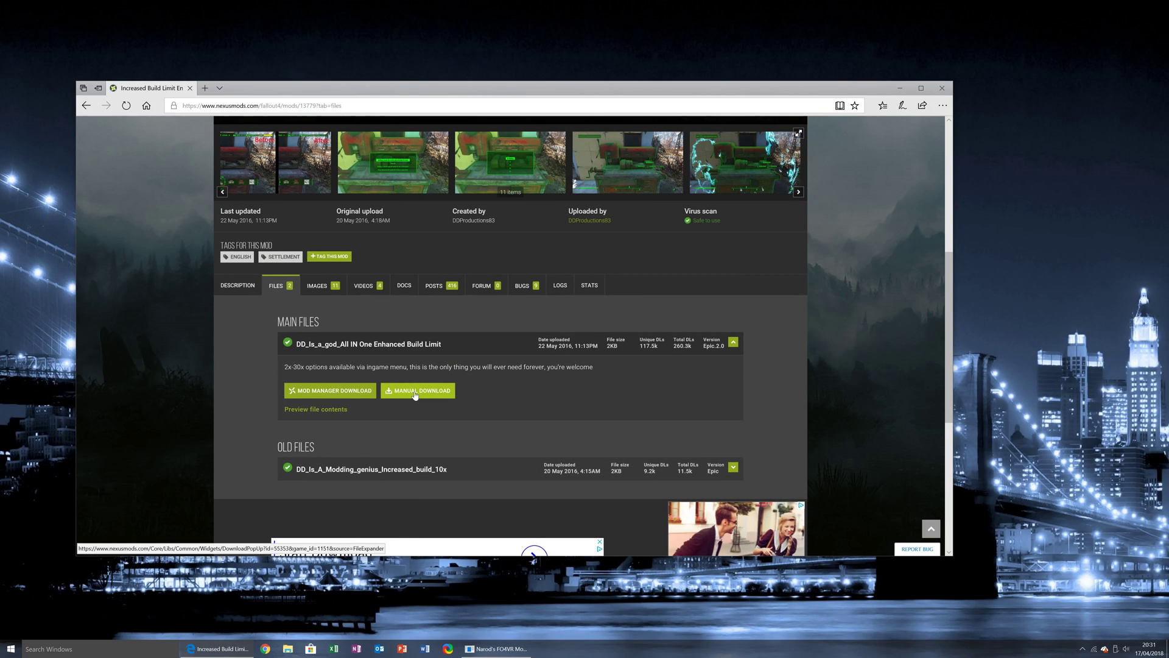
{"action": "left_click", "coordinate": [414, 392]}
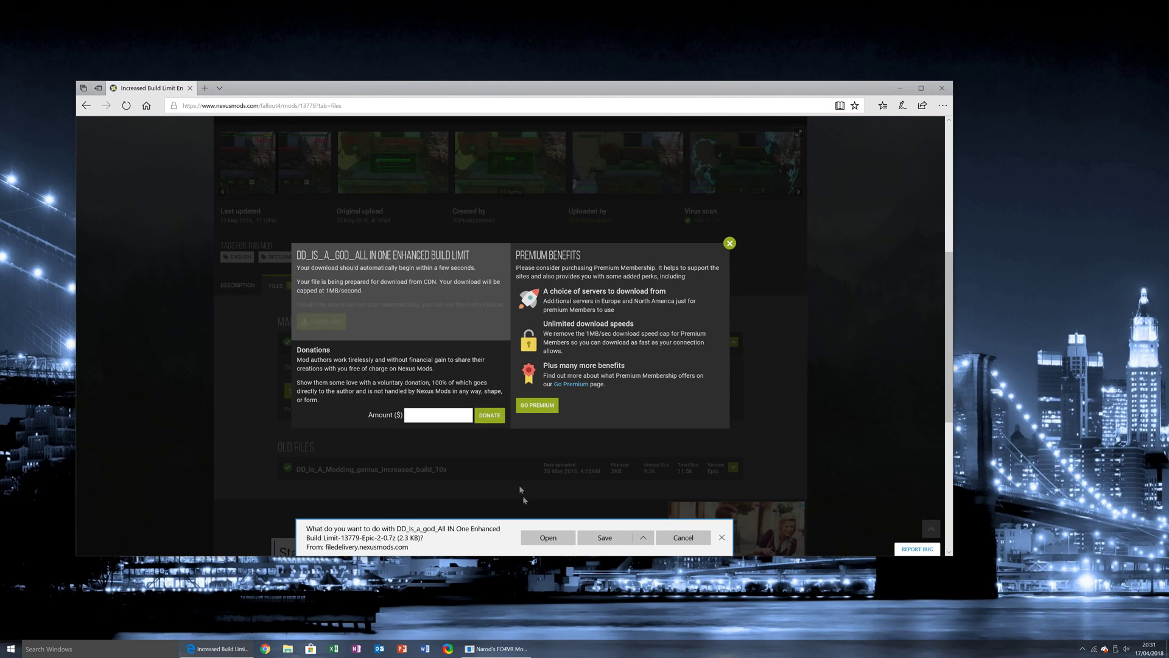
{"action": "left_click", "coordinate": [643, 537]}
{"action": "left_click", "coordinate": [623, 528]}
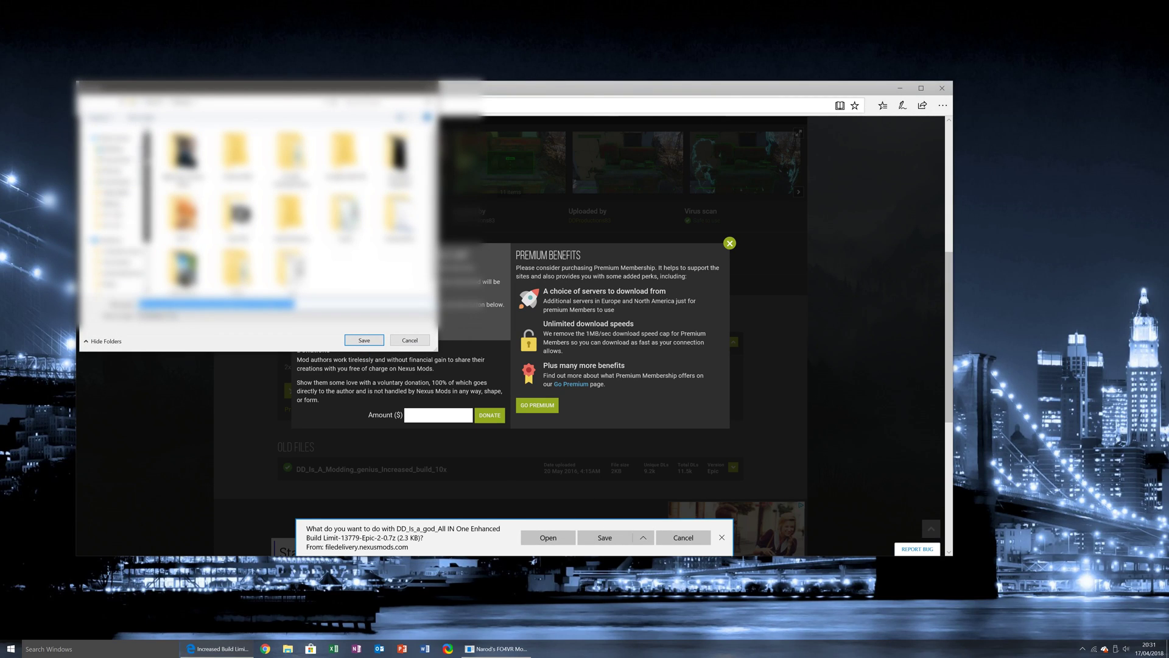
{"action": "left_click", "coordinate": [113, 148]}
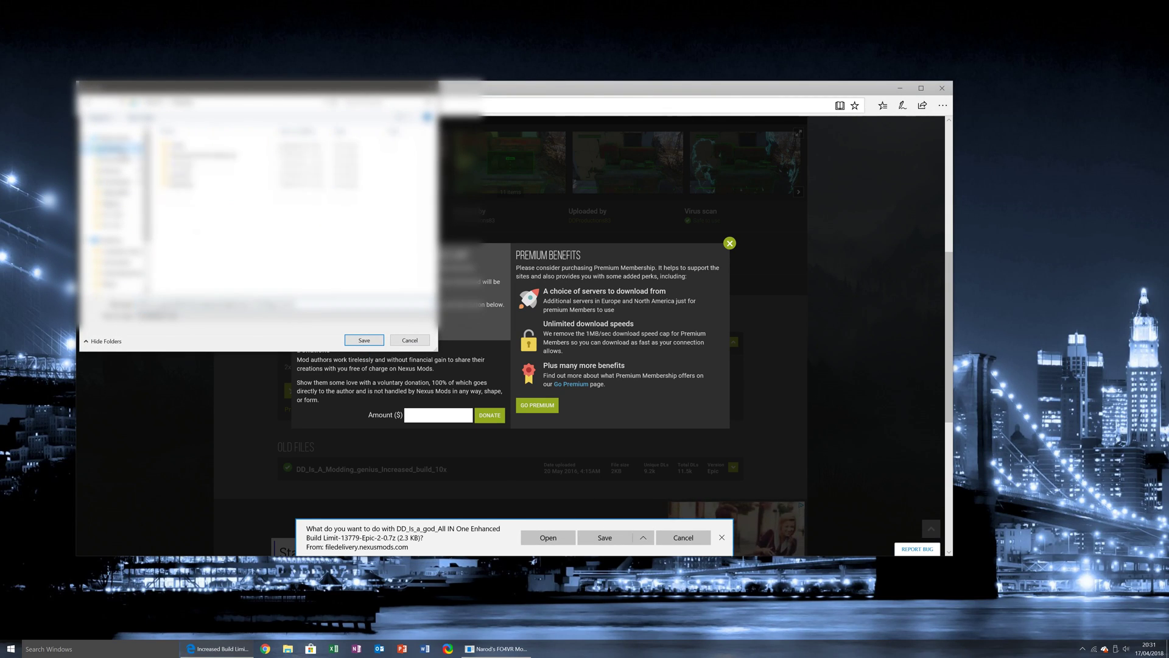
{"action": "left_click", "coordinate": [364, 341]}
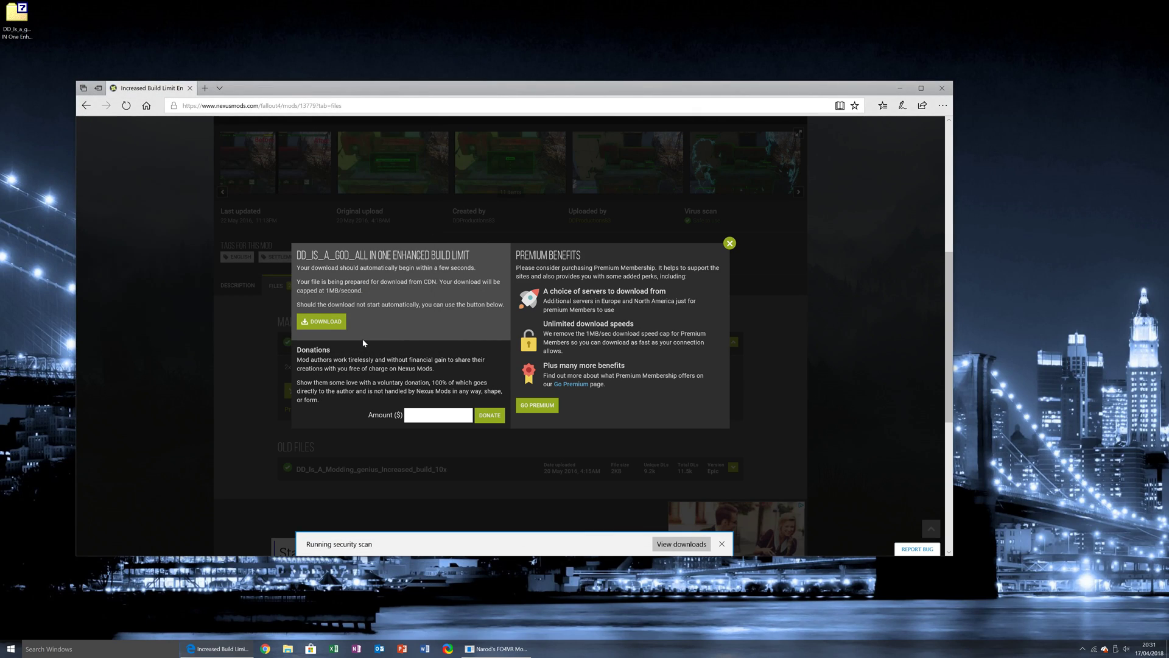
{"action": "left_click", "coordinate": [941, 87]}
Extract the downloaded archive's DD_Khassar_De_Templari_Increased_build .ba2 and .esp files to the desktop, and delete the archive.
{"action": "left_click_drag", "start_coordinate": [18, 18], "coordinate": [671, 202]}
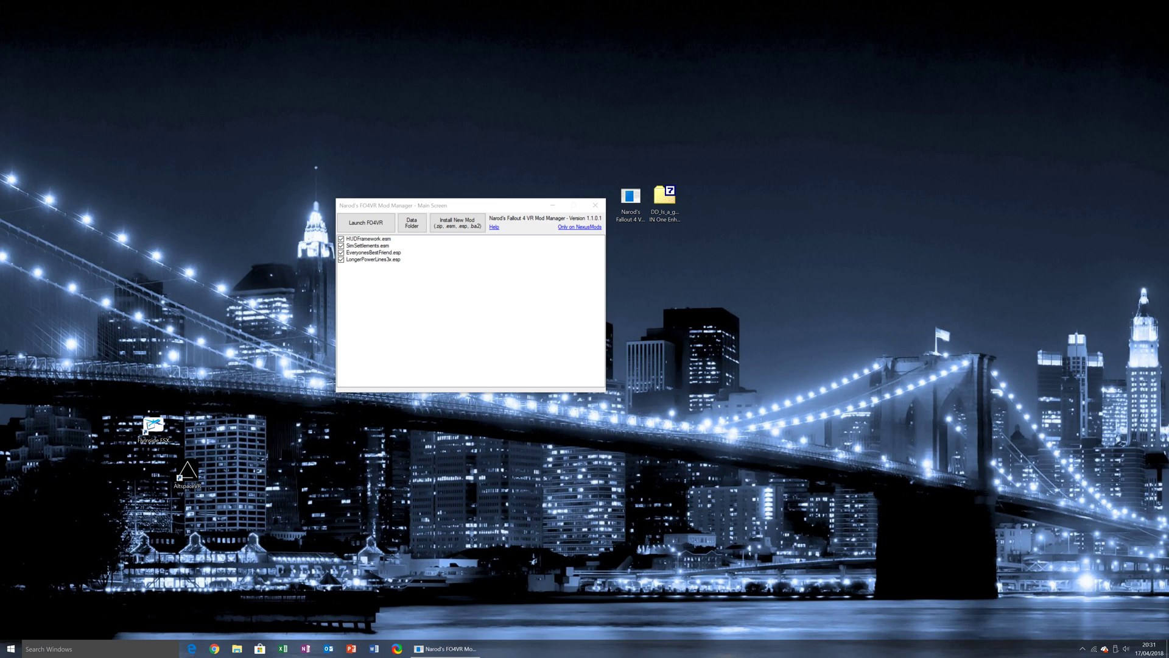
{"action": "double_click", "coordinate": [665, 201]}
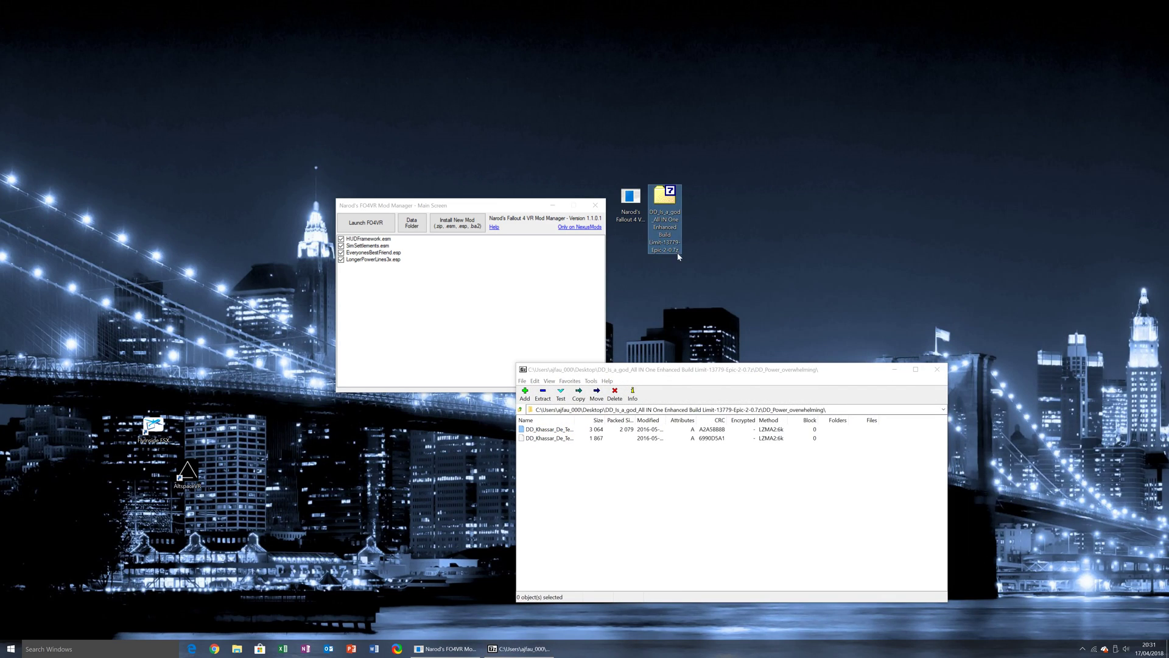
{"action": "left_click_drag", "start_coordinate": [575, 420], "coordinate": [657, 427]}
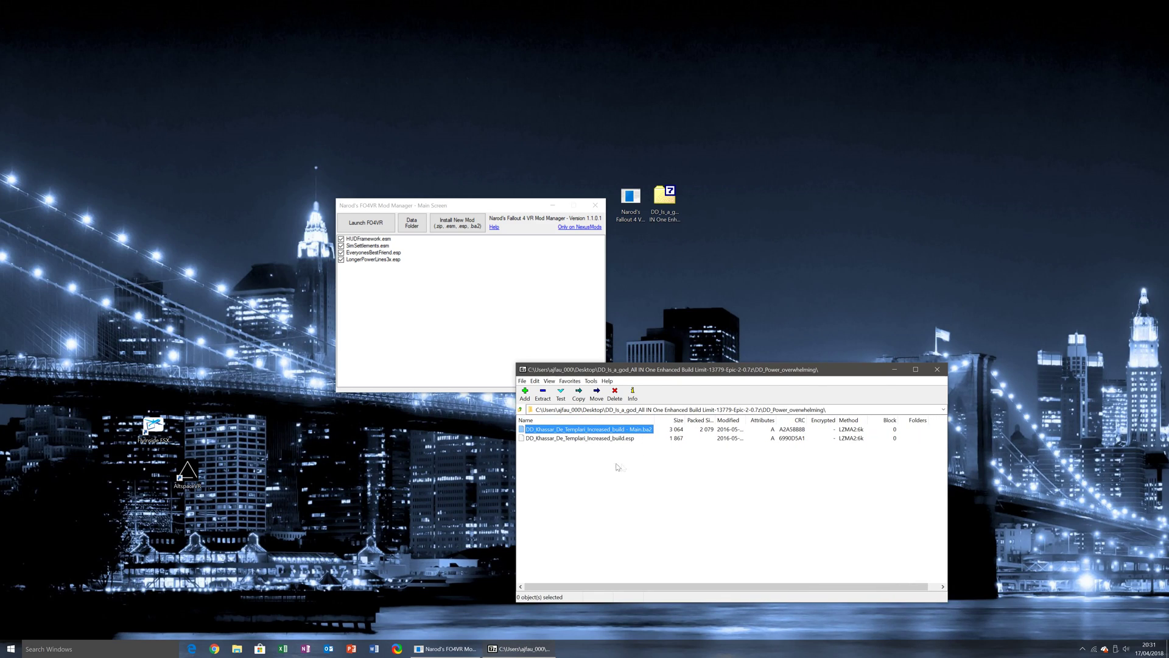
{"action": "left_click", "coordinate": [578, 429]}
{"action": "left_click", "coordinate": [582, 439], "text": "shift"}
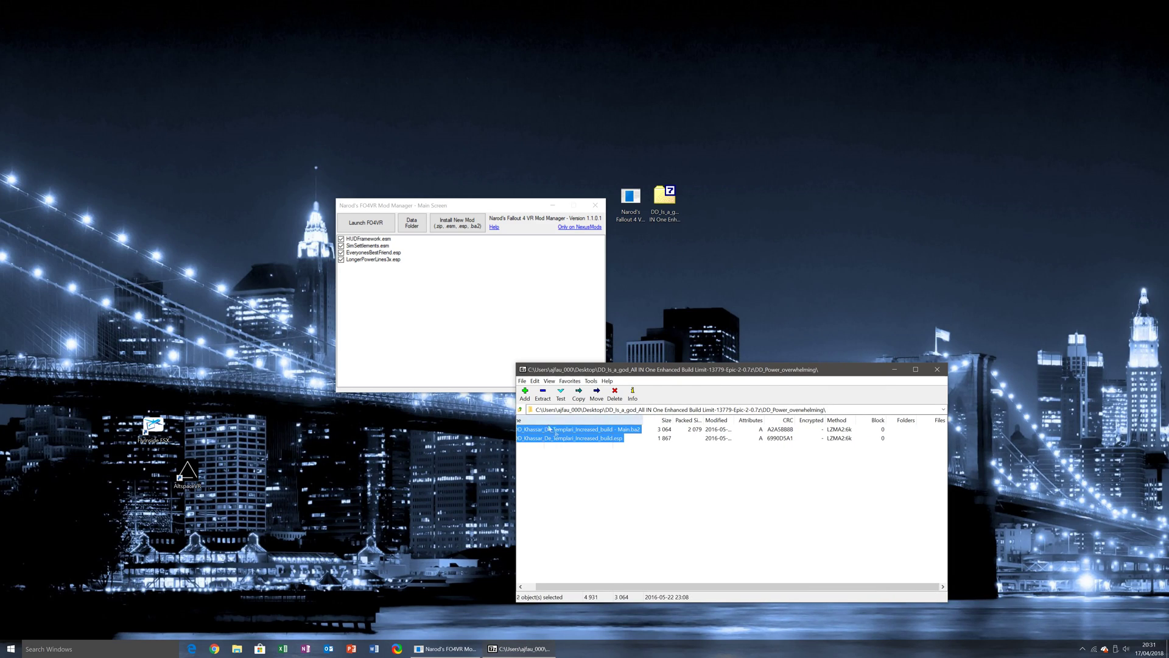
{"action": "left_click_drag", "start_coordinate": [582, 441], "coordinate": [530, 125]}
{"action": "left_click", "coordinate": [937, 369]}
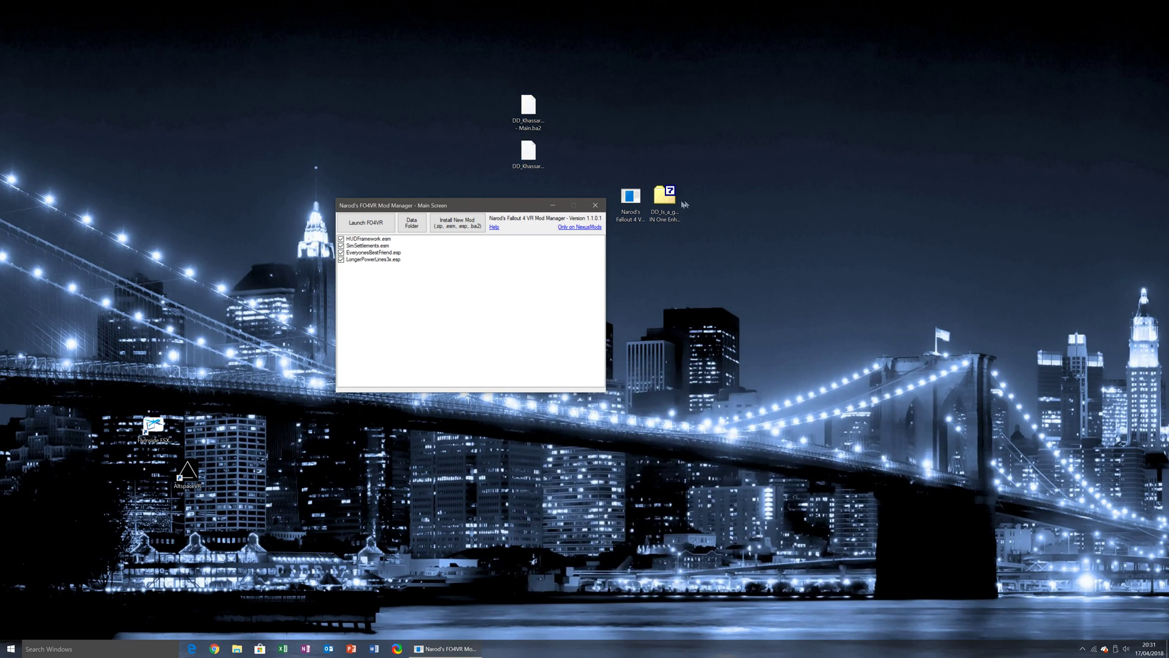
{"action": "right_click", "coordinate": [670, 203]}
{"action": "left_click", "coordinate": [692, 374]}
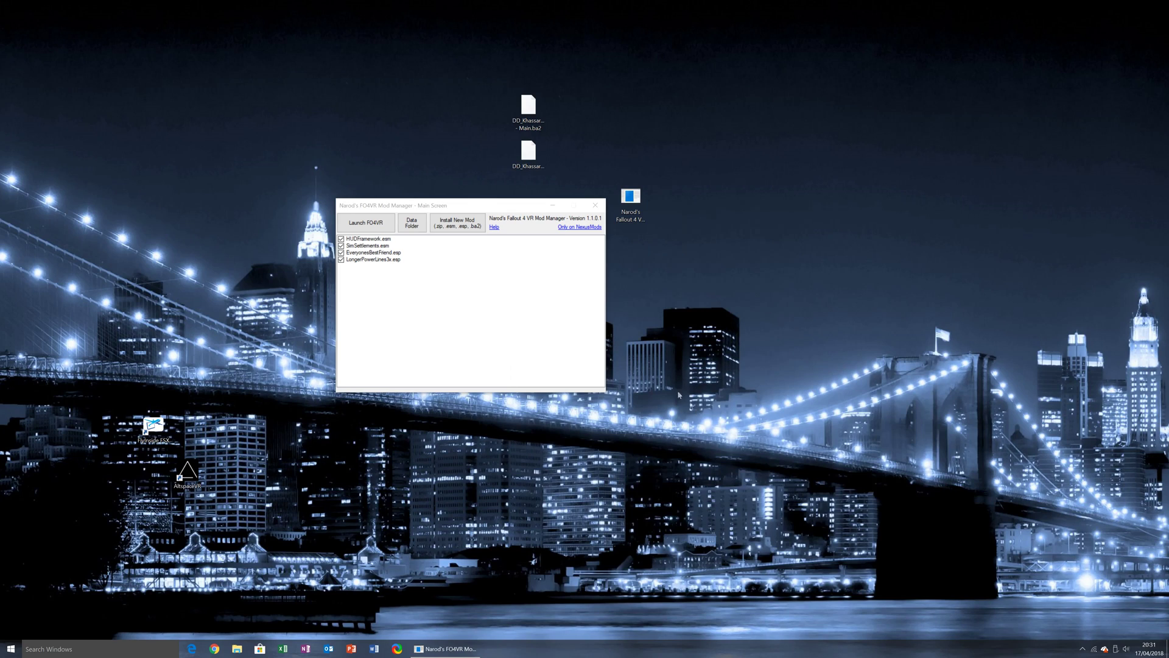
Install DD_Khassar_De_Templari_Increased_build.esp from the desktop as a new mod in the mod manager.
{"action": "left_click_drag", "start_coordinate": [530, 209], "coordinate": [527, 116]}
{"action": "left_click", "coordinate": [499, 146]}
{"action": "left_click", "coordinate": [436, 332]}
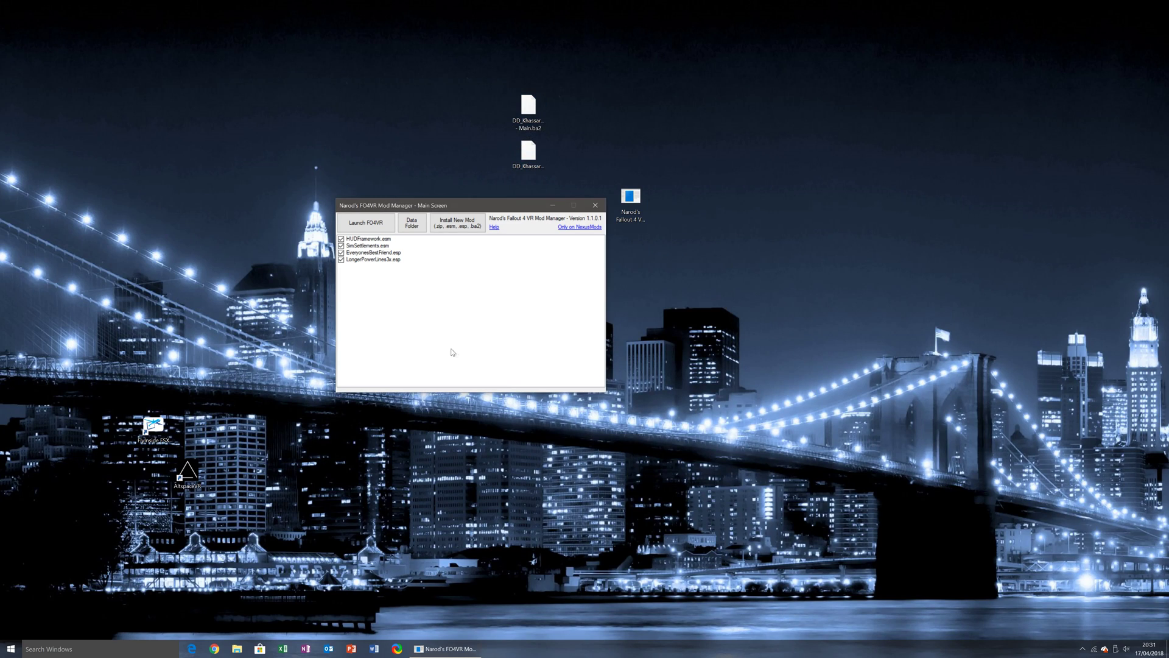
{"action": "left_click", "coordinate": [465, 227]}
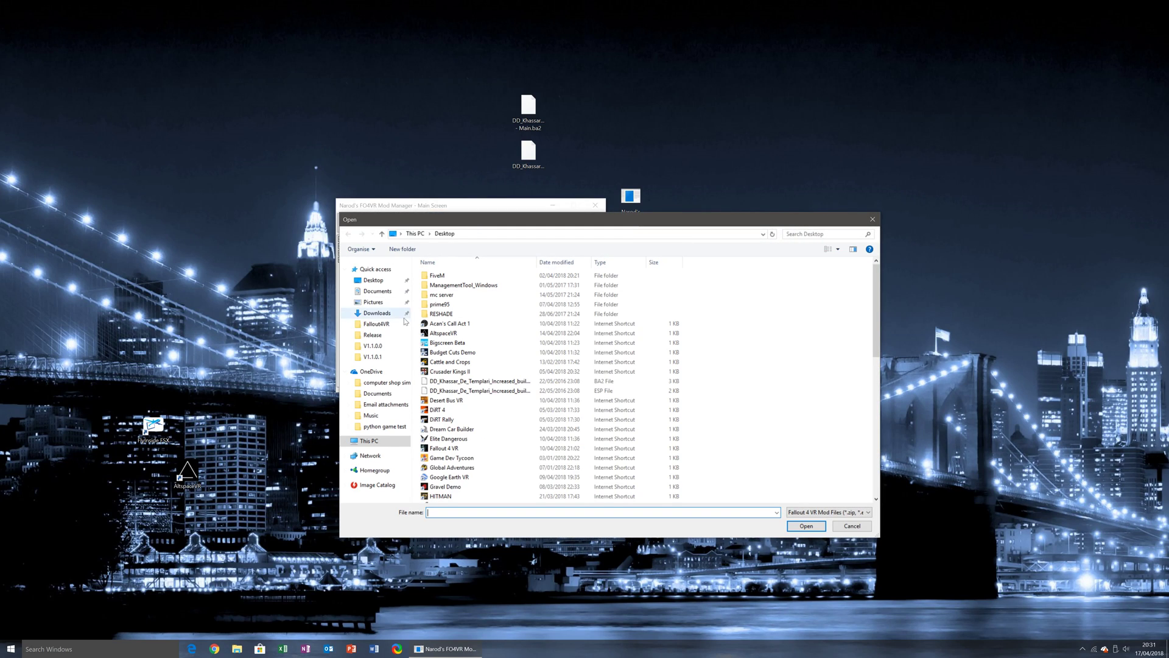
{"action": "left_click", "coordinate": [368, 282]}
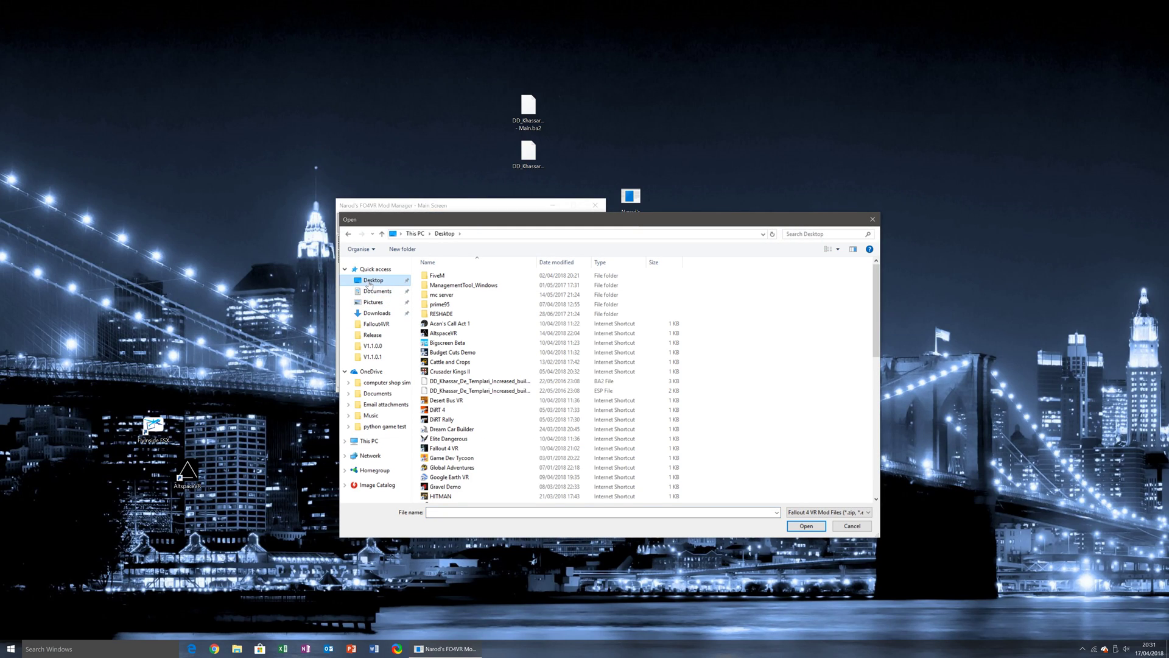
{"action": "left_click", "coordinate": [589, 393]}
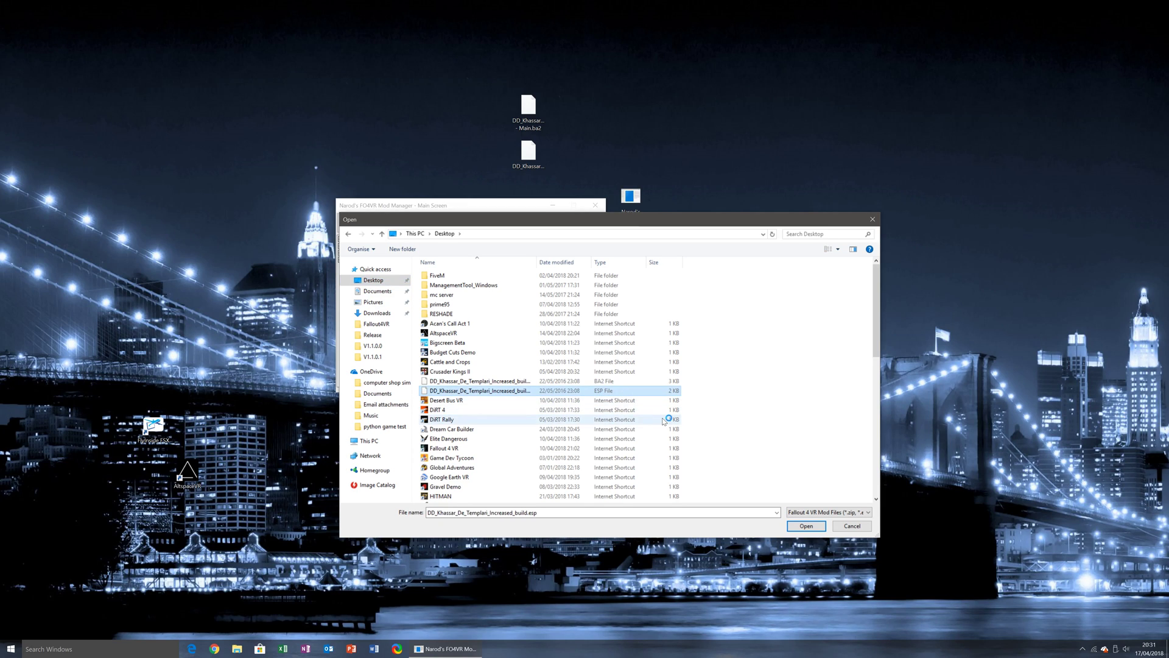
{"action": "left_click", "coordinate": [806, 527]}
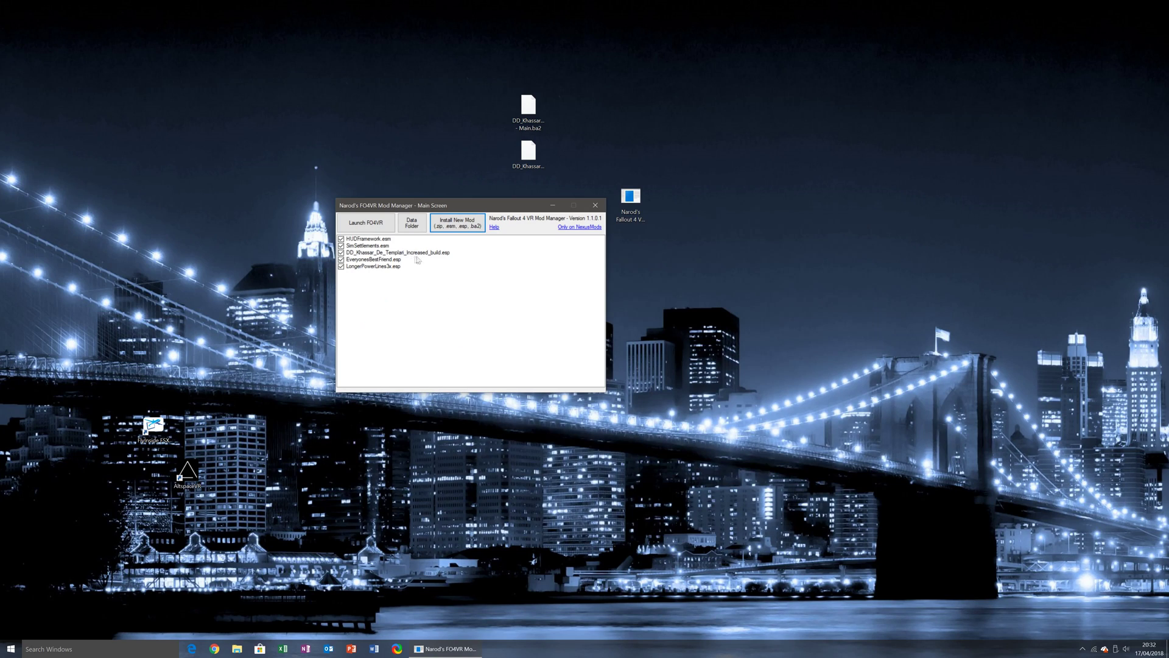
Delete both extracted DD_Khassar_De_Templari_Increased_build files from the desktop.
{"action": "left_click_drag", "start_coordinate": [487, 97], "coordinate": [569, 177]}
{"action": "right_click", "coordinate": [521, 122]}
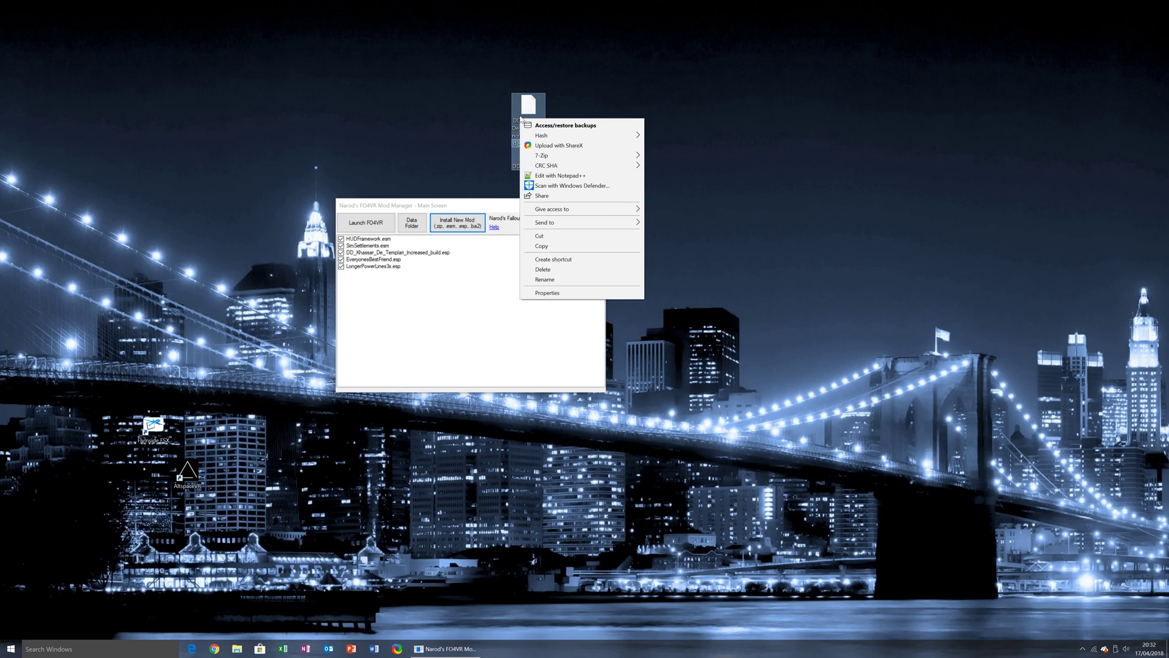
{"action": "left_click", "coordinate": [553, 269]}
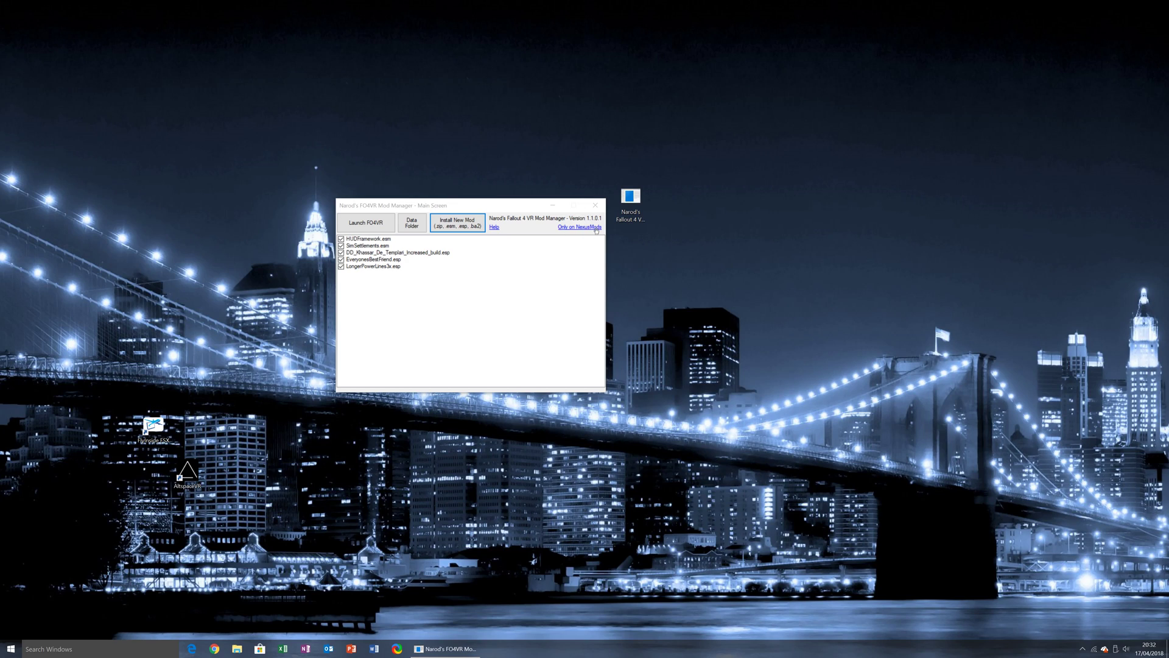
Open the mod manager's Nexus Mods page, look over its title, description and basic instructions, and close the browser.
{"action": "left_click", "coordinate": [578, 229]}
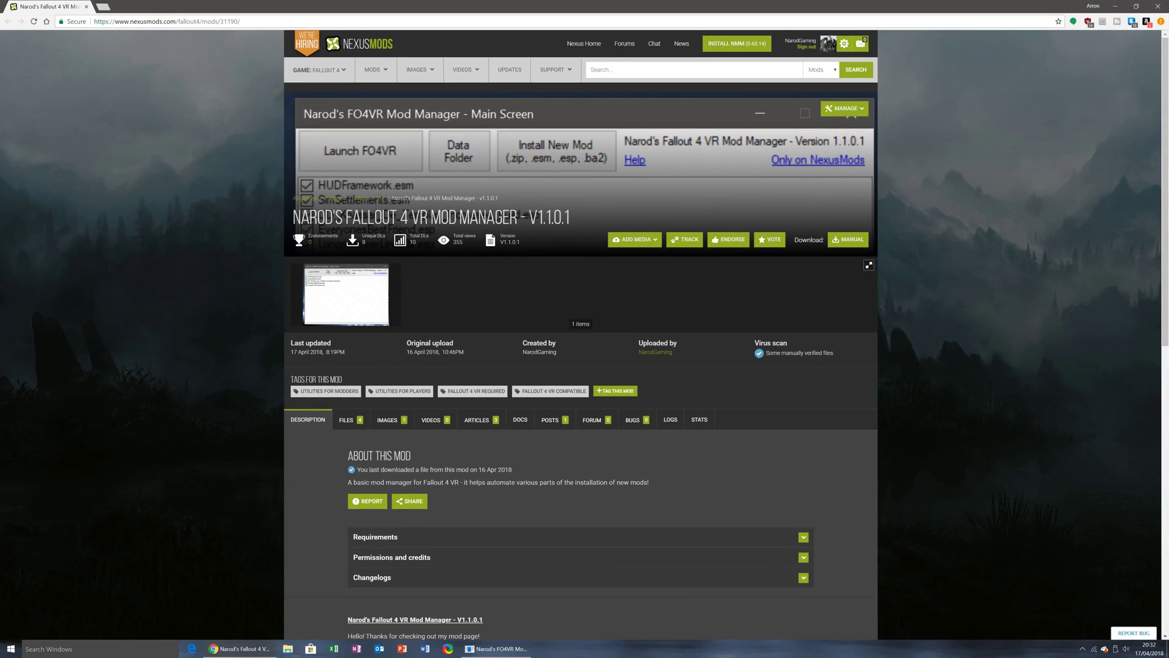
{"action": "left_click_drag", "start_coordinate": [294, 217], "coordinate": [570, 217]}
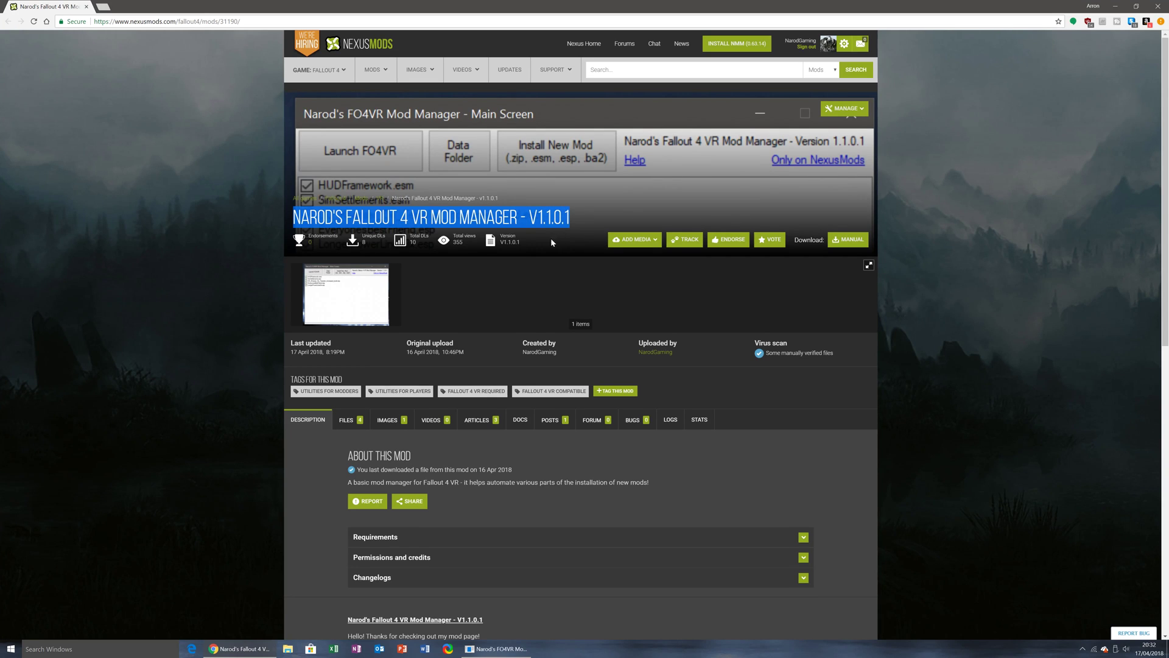
{"action": "left_click", "coordinate": [534, 474]}
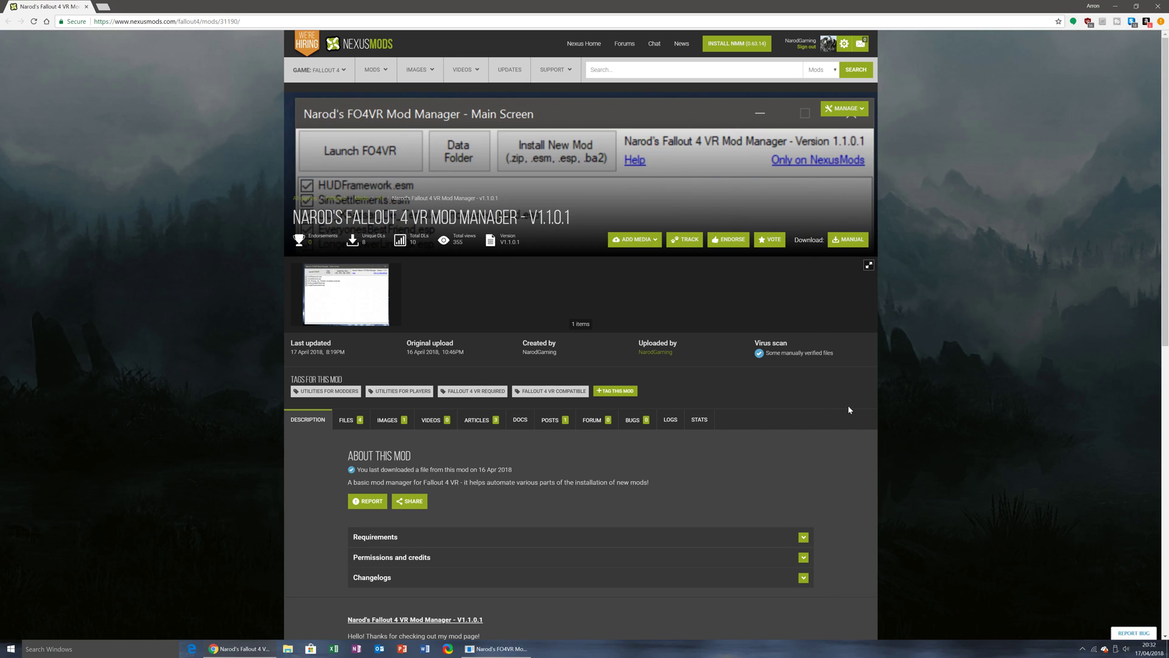
{"action": "scroll", "coordinate": [848, 409], "scroll_direction": "down", "scroll_amount": 4}
{"action": "scroll", "coordinate": [826, 430], "scroll_direction": "down", "scroll_amount": 4}
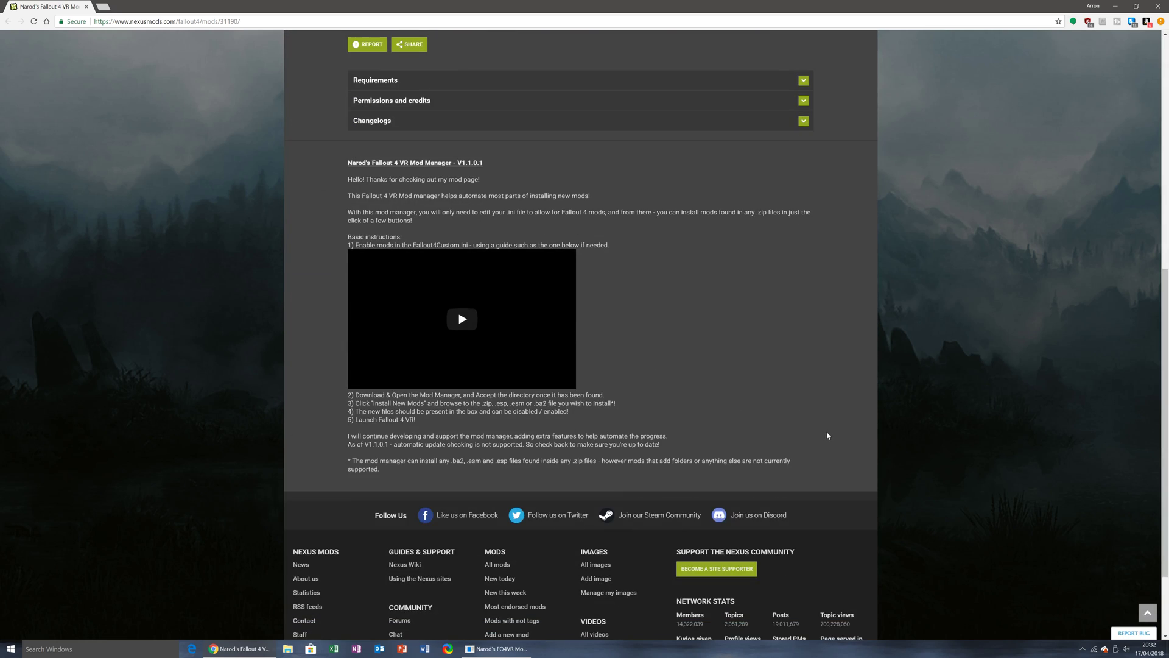
{"action": "scroll", "coordinate": [810, 453], "scroll_direction": "up", "scroll_amount": 8}
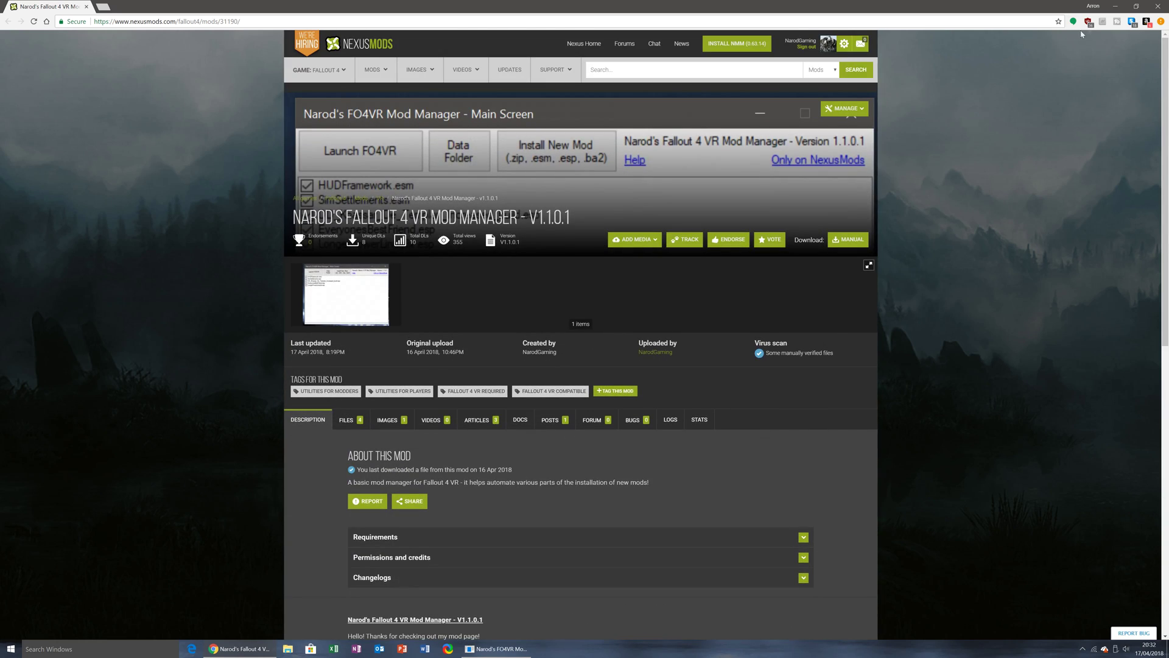
{"action": "left_click", "coordinate": [1157, 6]}
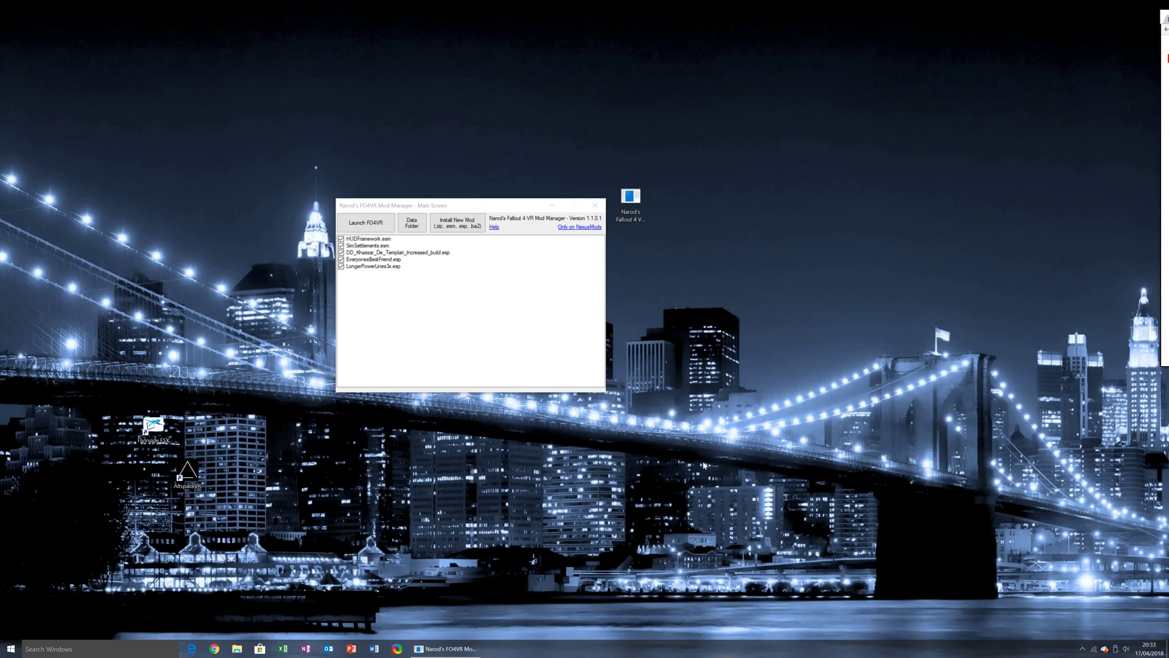